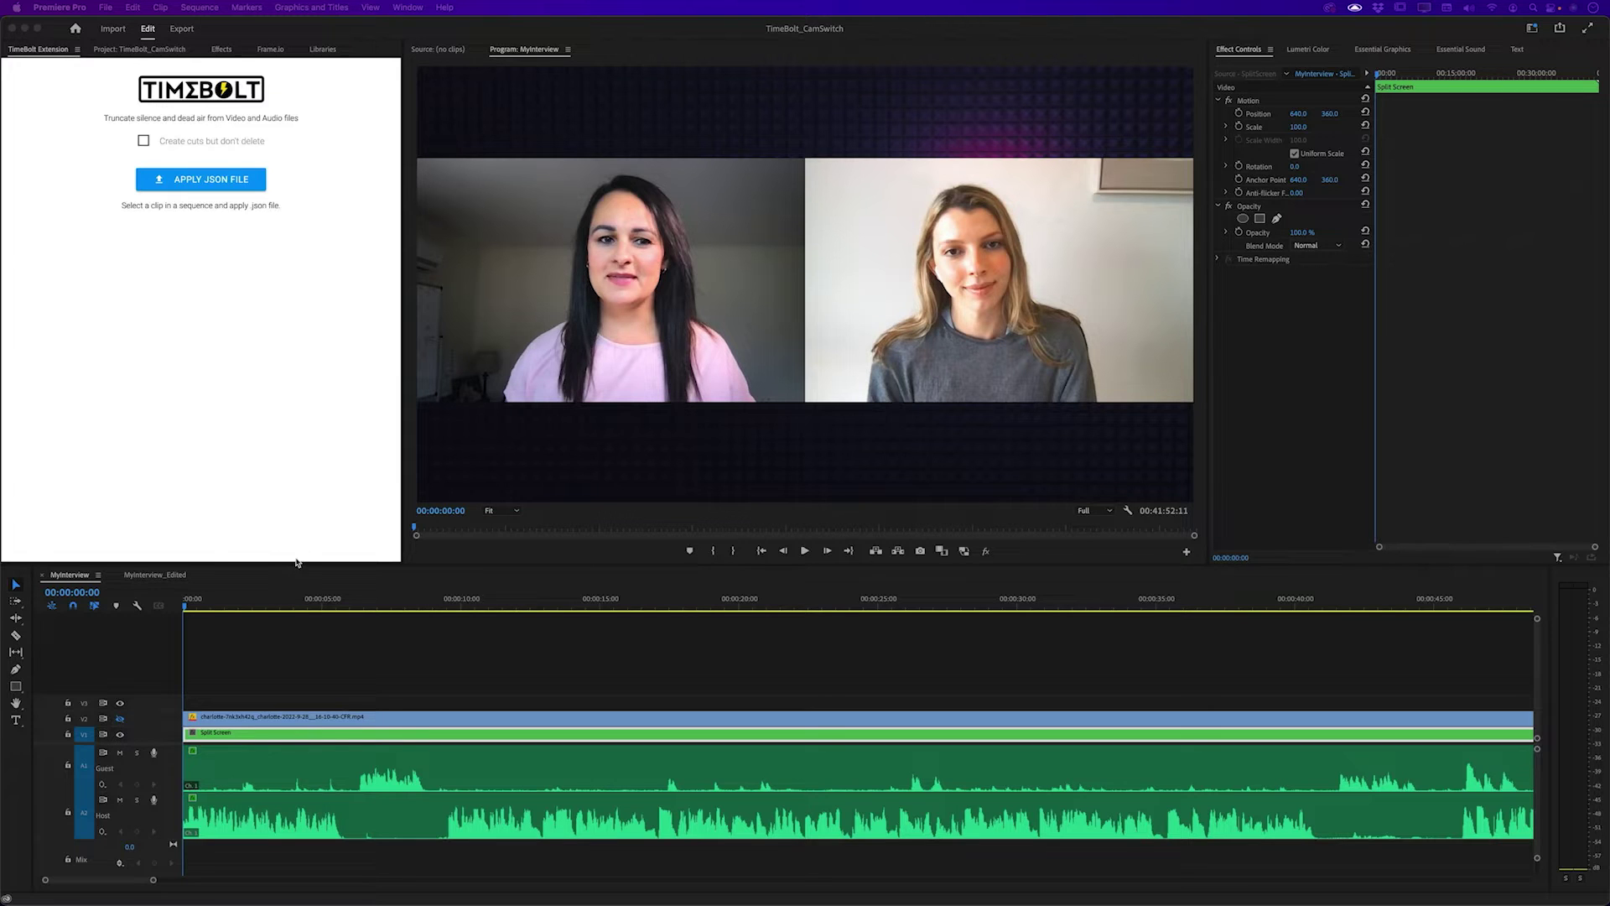
# Step: Play the MyInterview_Edited sequence and jump to the guest-only section near 4:13
pyautogui.click(175, 576)
pyautogui.press('space')
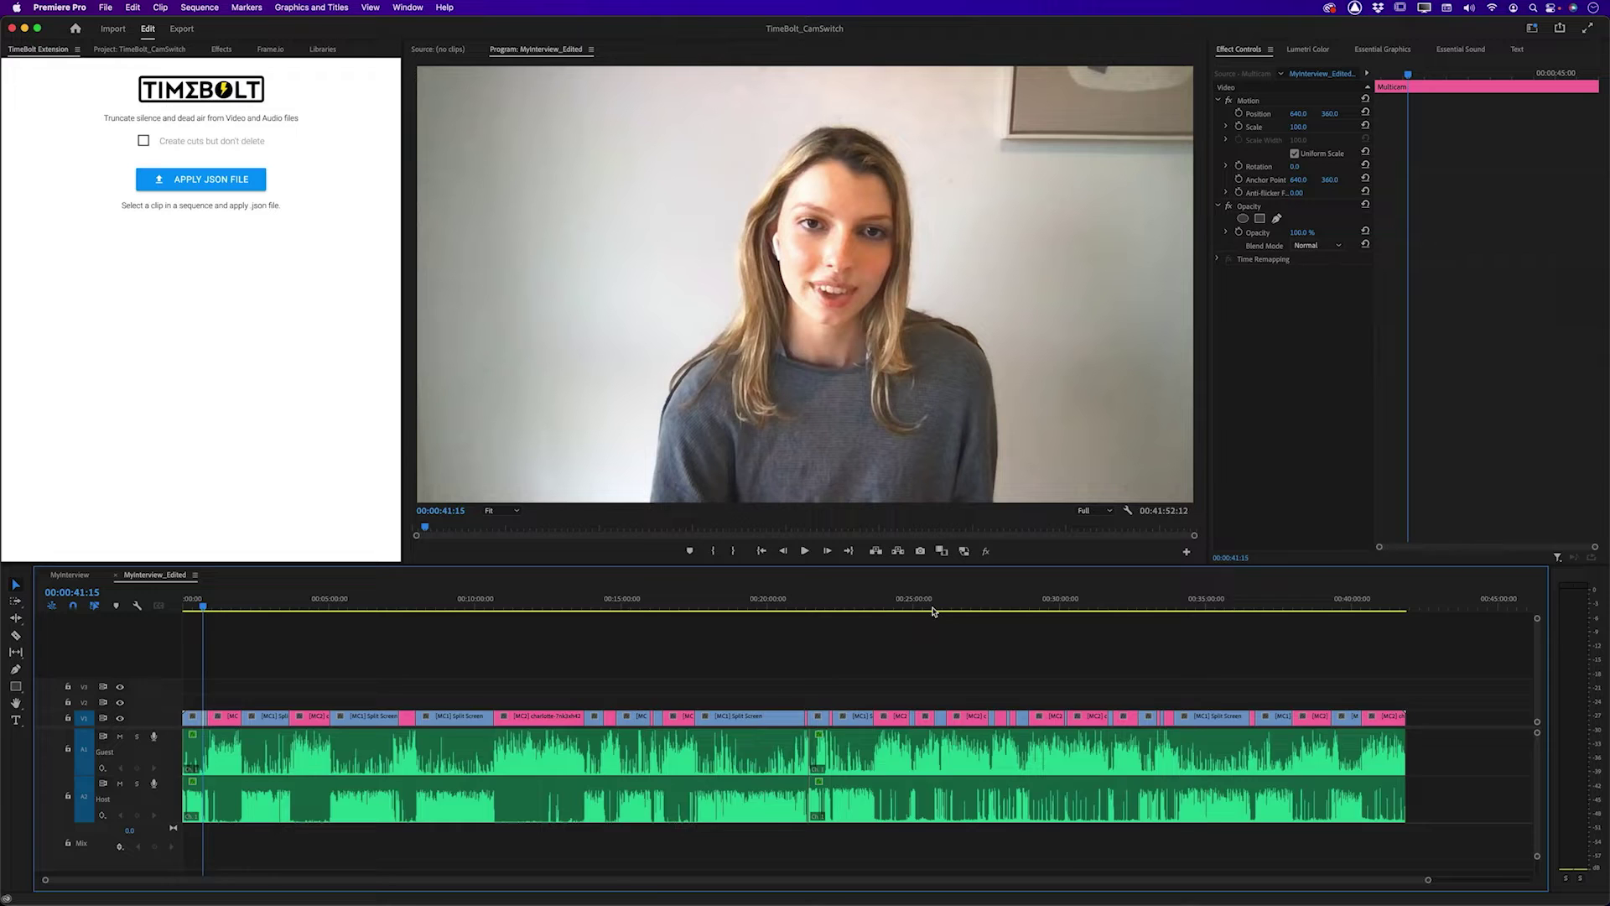
pyautogui.press('=')
pyautogui.press('=')
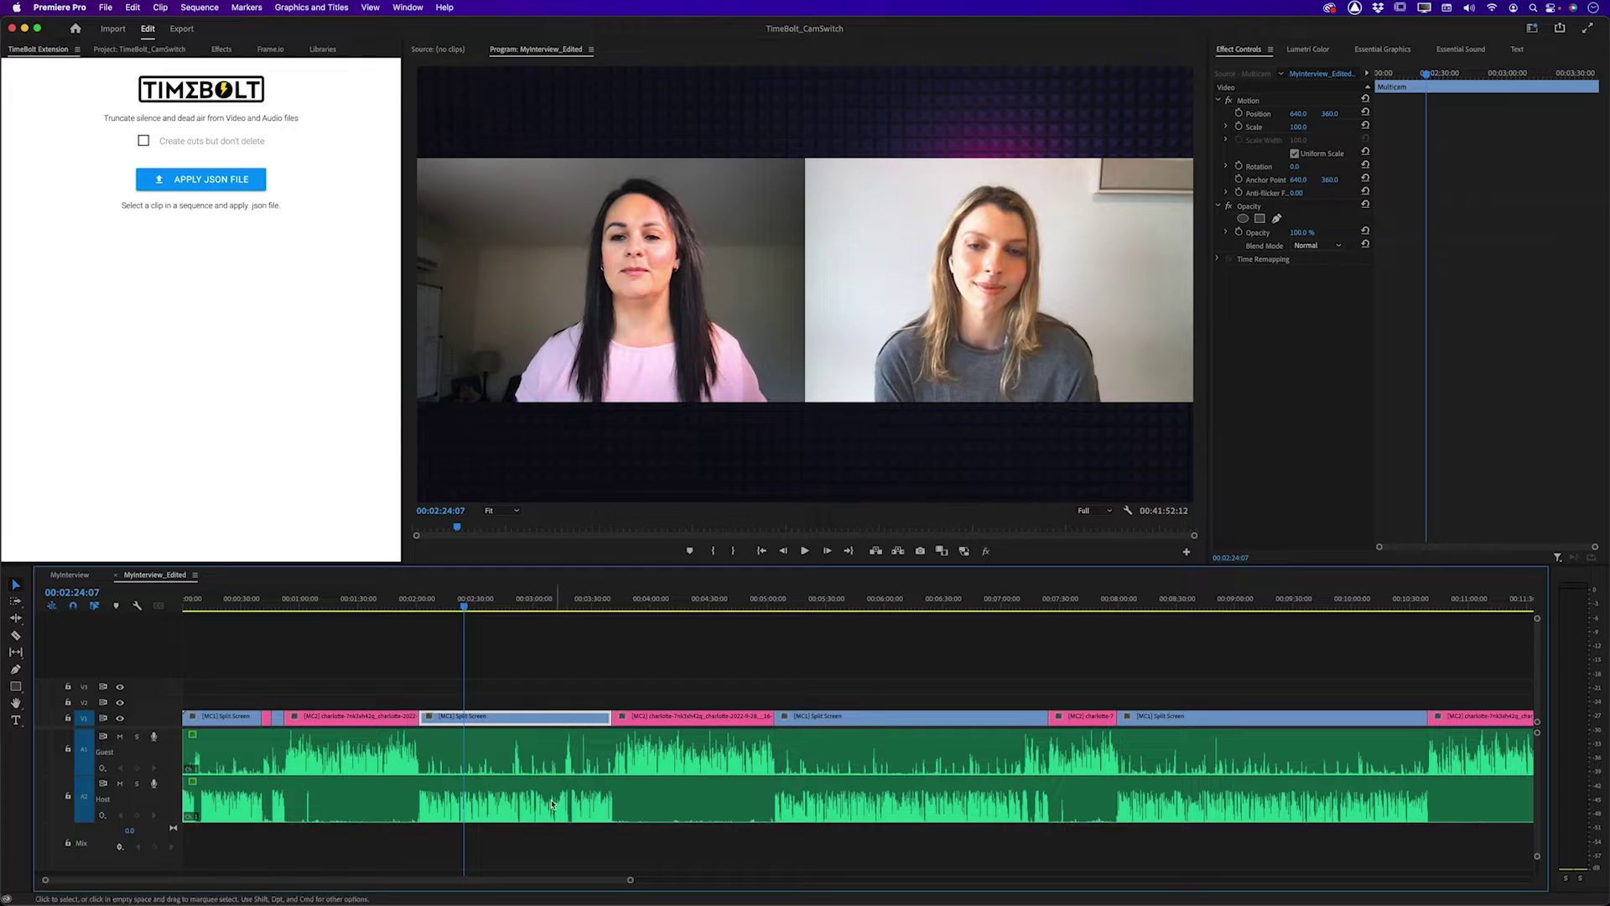
pyautogui.click(676, 597)
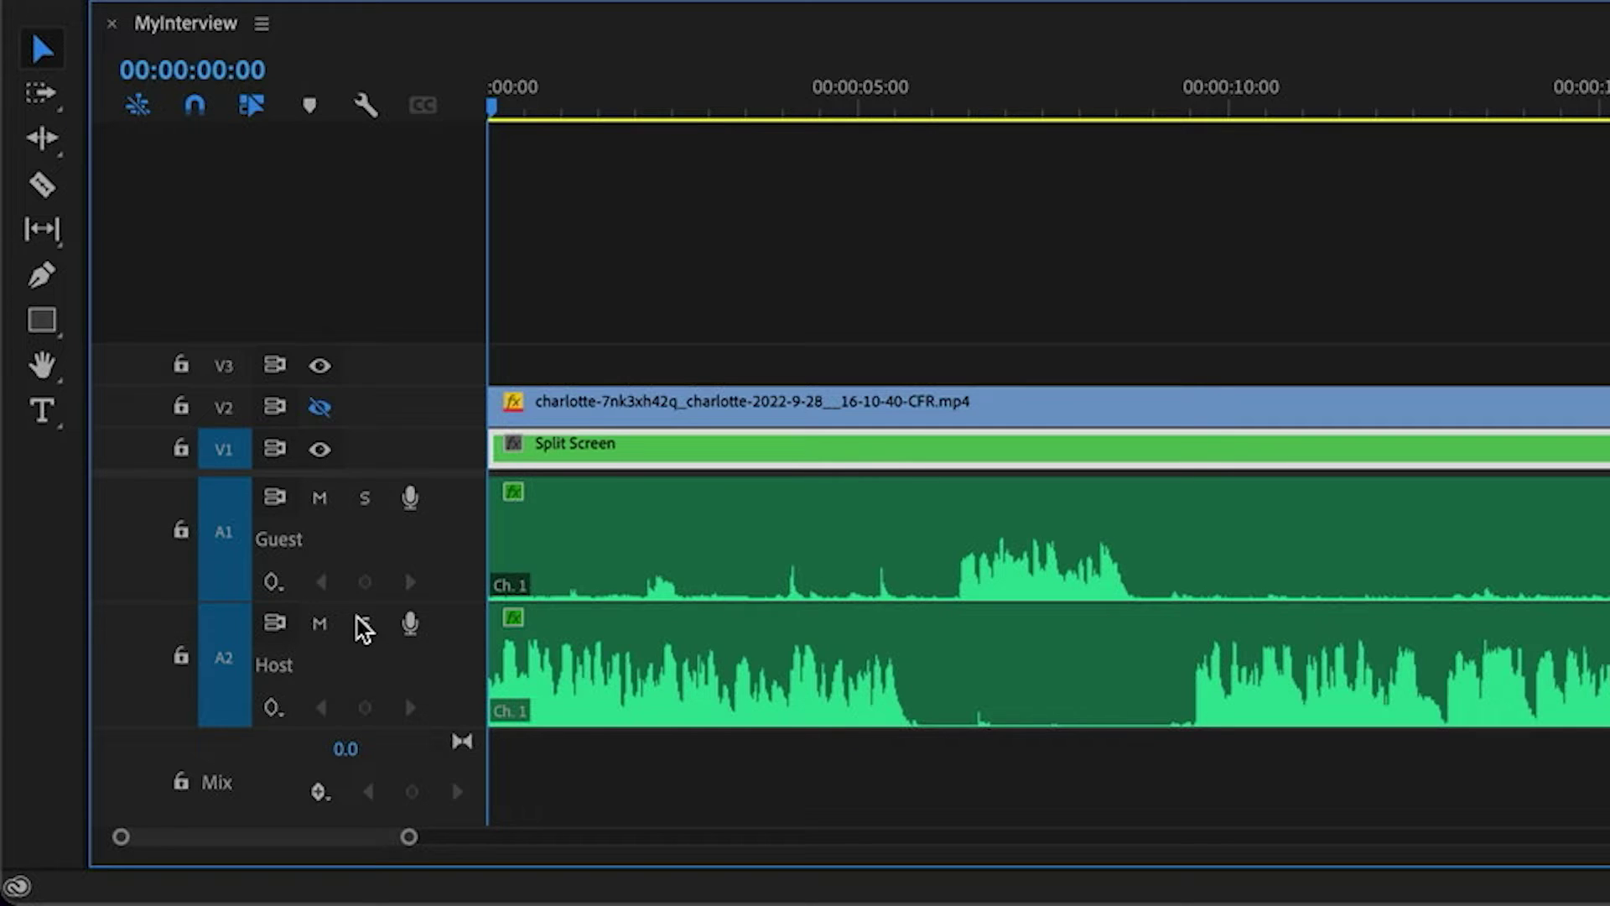
# Step: Solo the Host audio track on A2 and choose an audio export format for MyInterview
pyautogui.click(363, 623)
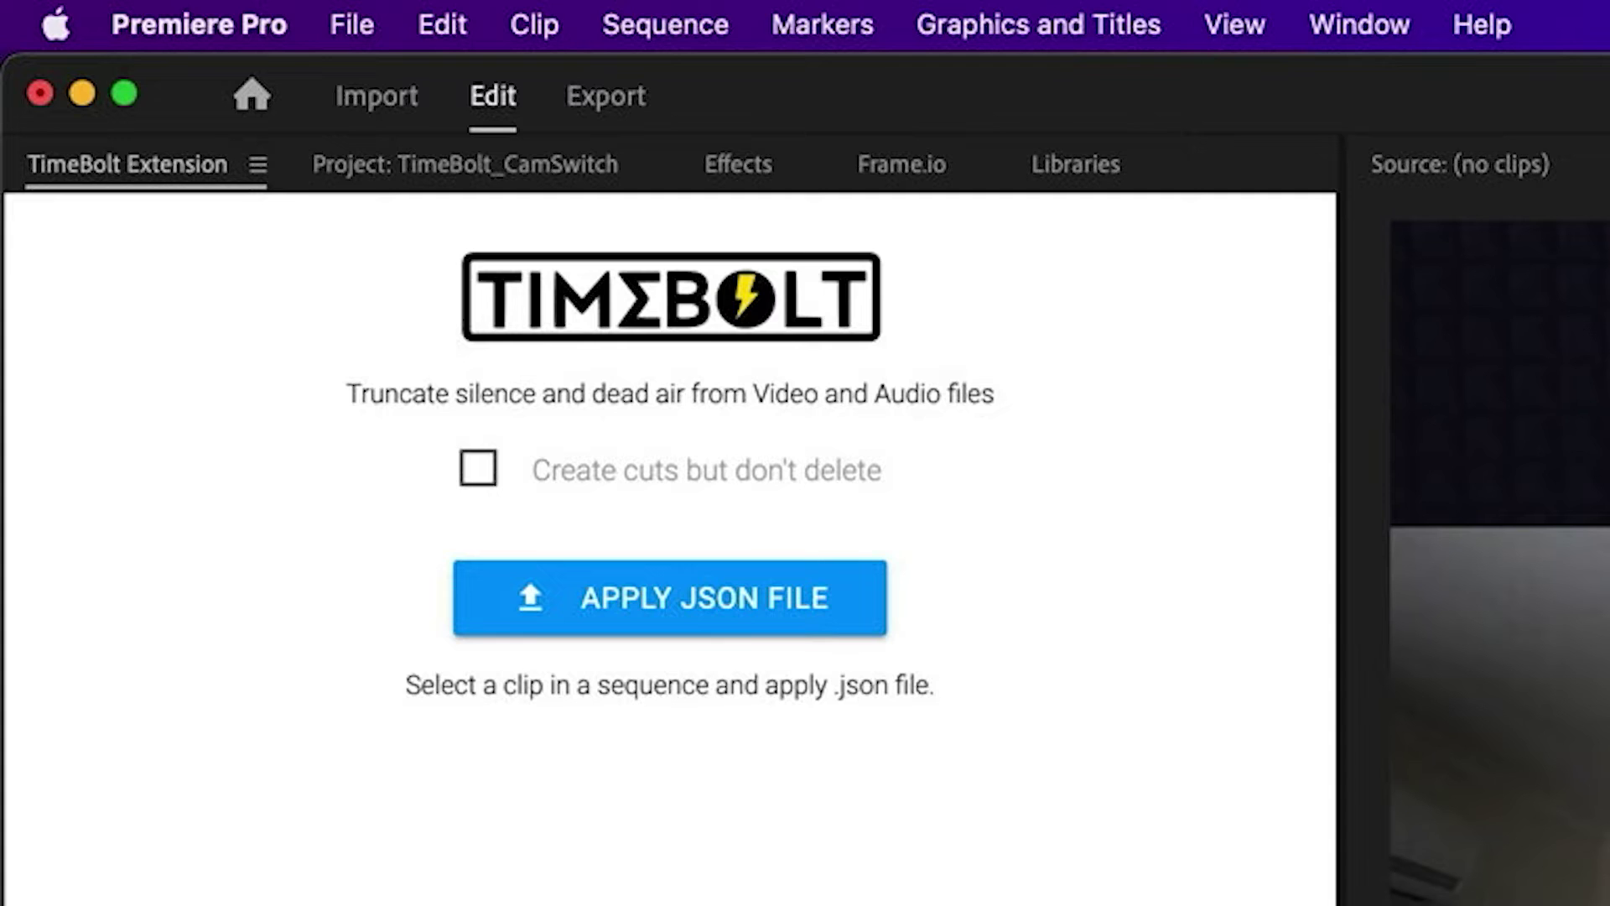
pyautogui.click(598, 103)
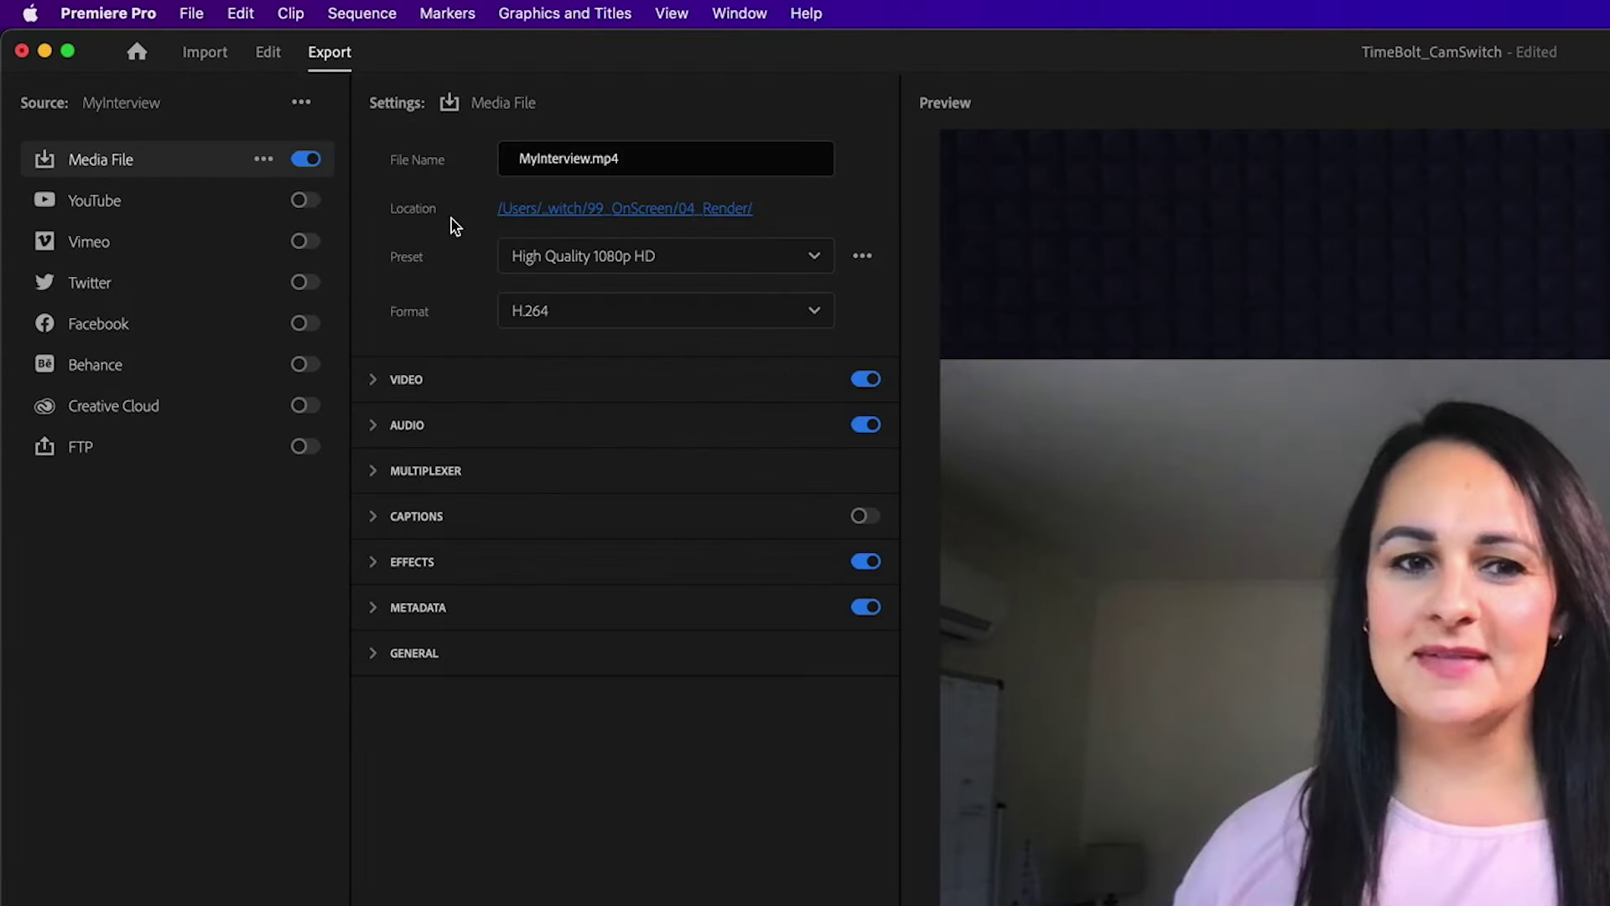
pyautogui.click(576, 317)
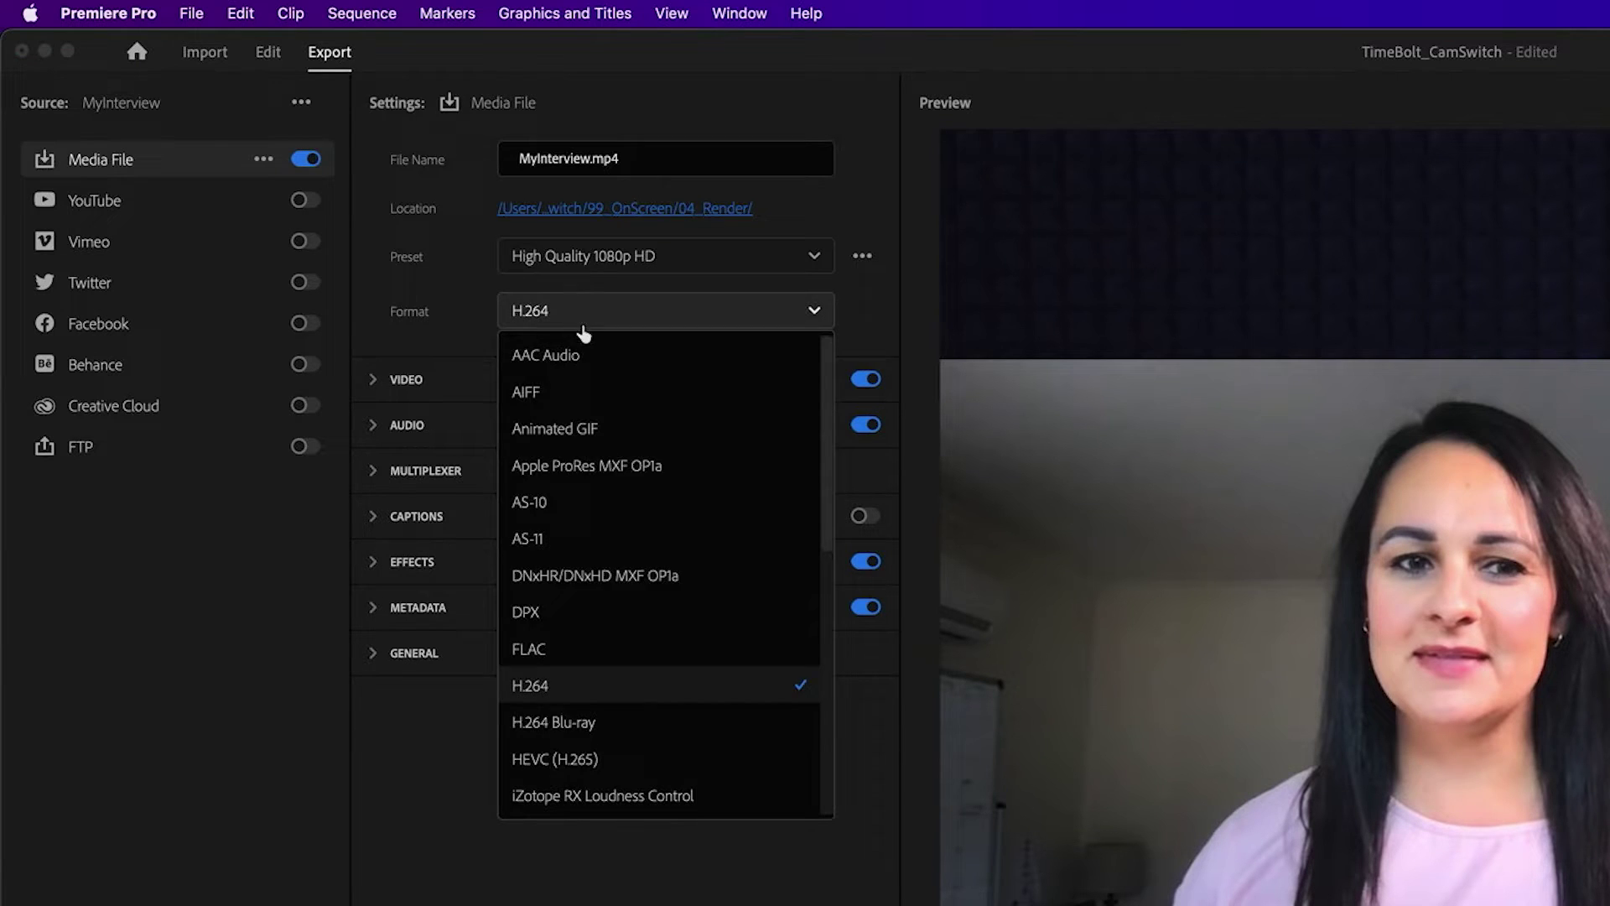
pyautogui.scroll(-5, 633, 599)
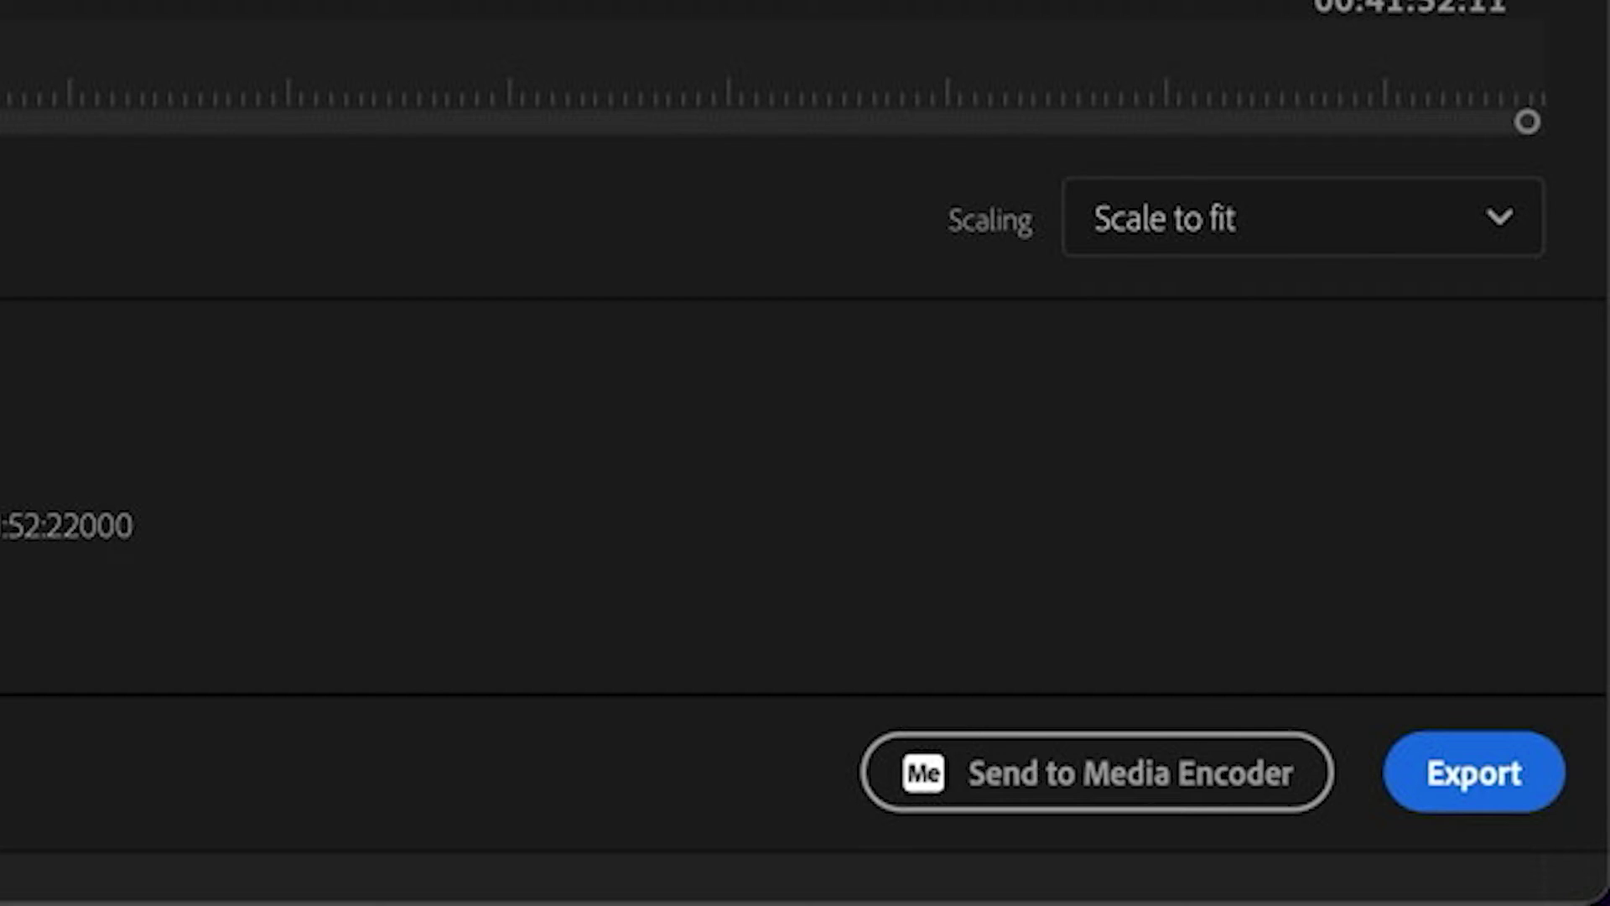
# Step: Export the audio, then load Host.wav from 04_Render into TimeBolt and review its silences
pyautogui.click(1525, 793)
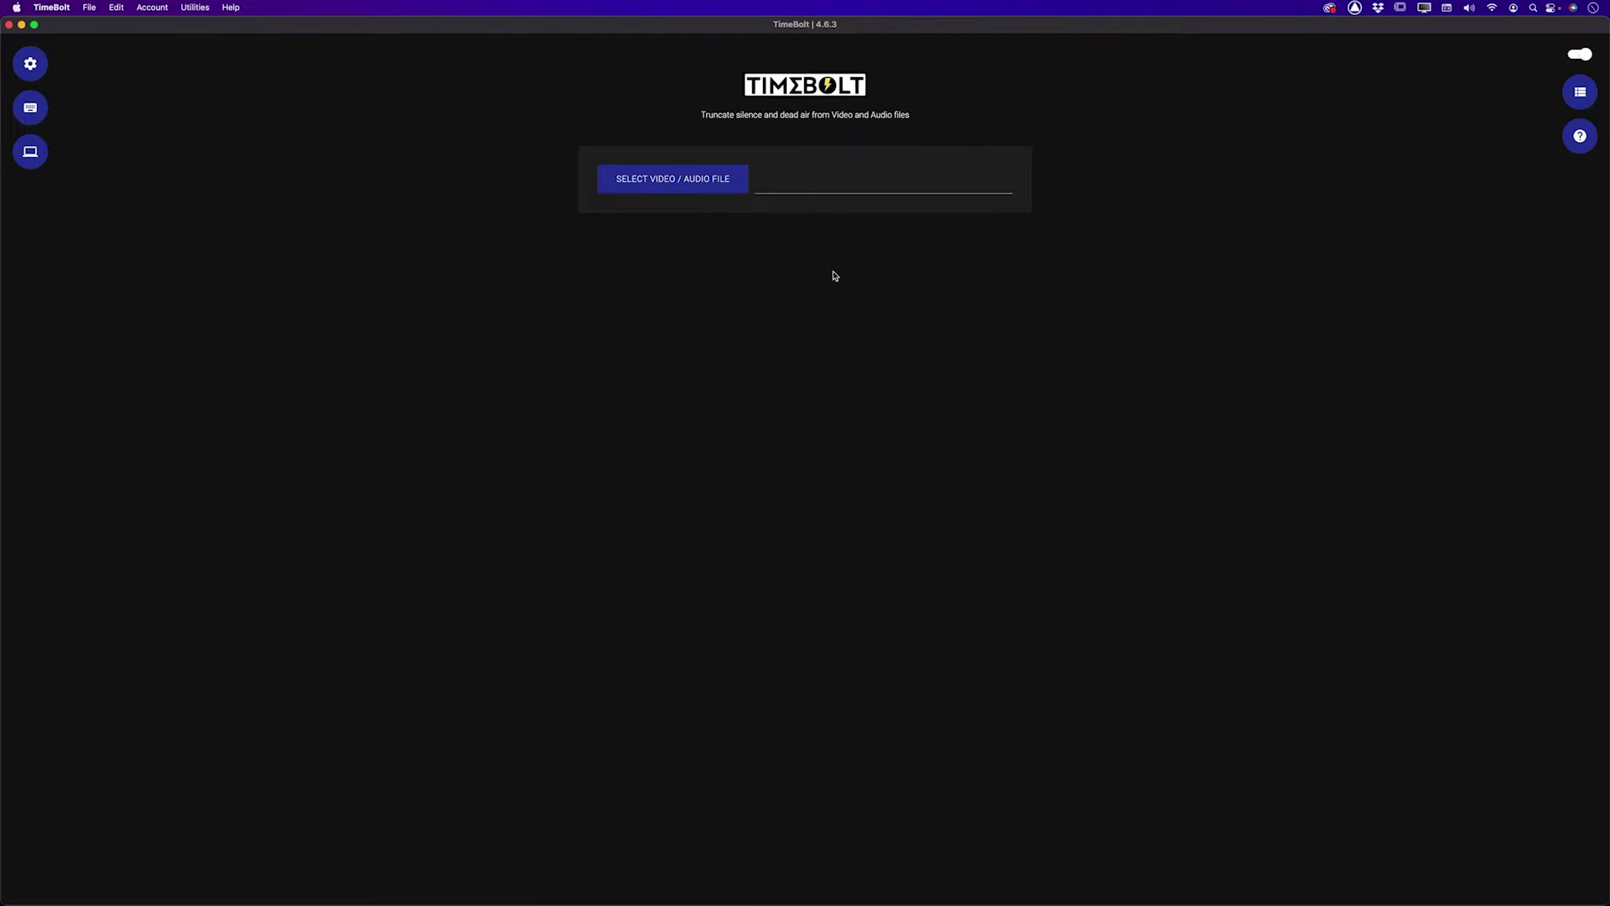
pyautogui.click(658, 180)
pyautogui.click(567, 300)
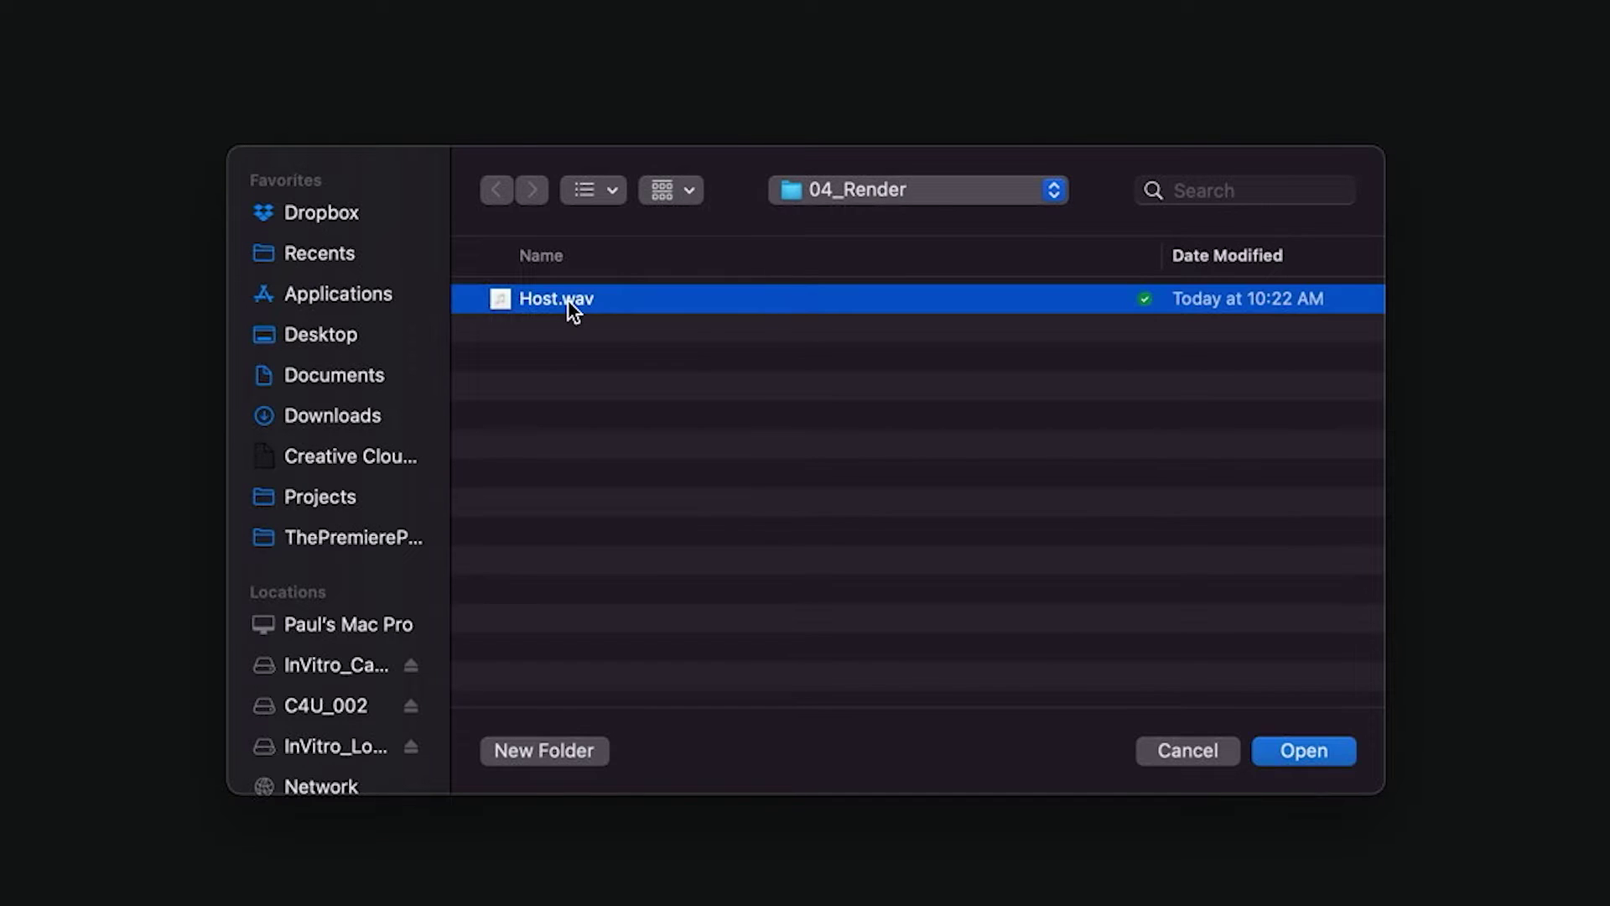
pyautogui.click(1318, 757)
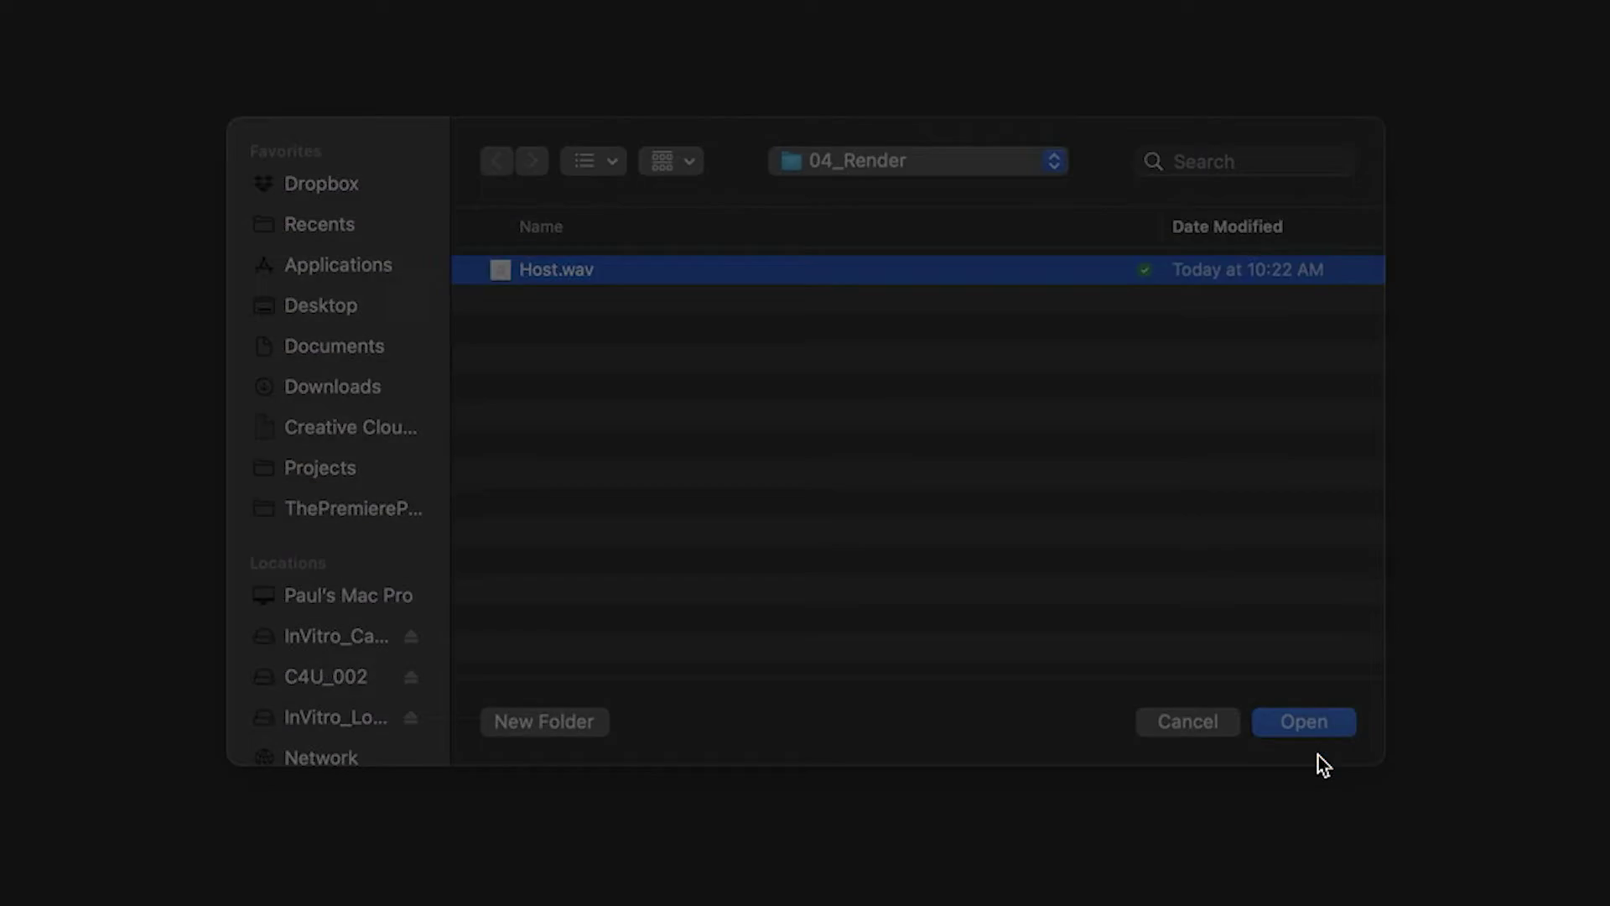
pyautogui.hscroll(1, 764, 347)
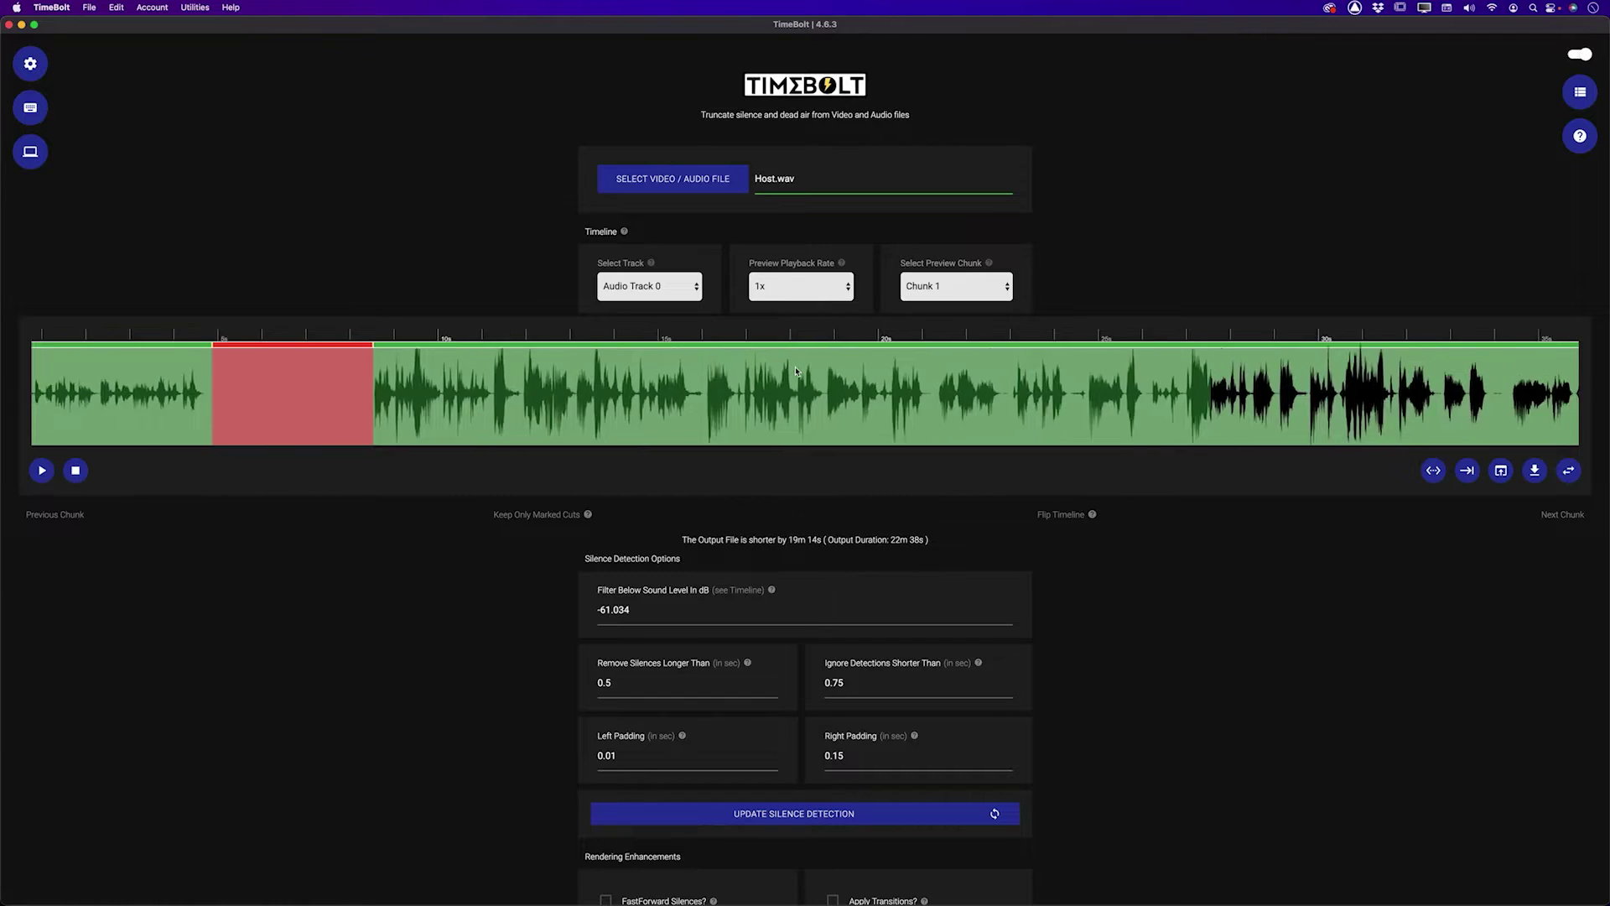
pyautogui.hscroll(4, 772, 352)
pyautogui.hscroll(3, 780, 360)
pyautogui.hscroll(3, 796, 371)
pyautogui.hscroll(1, 796, 371)
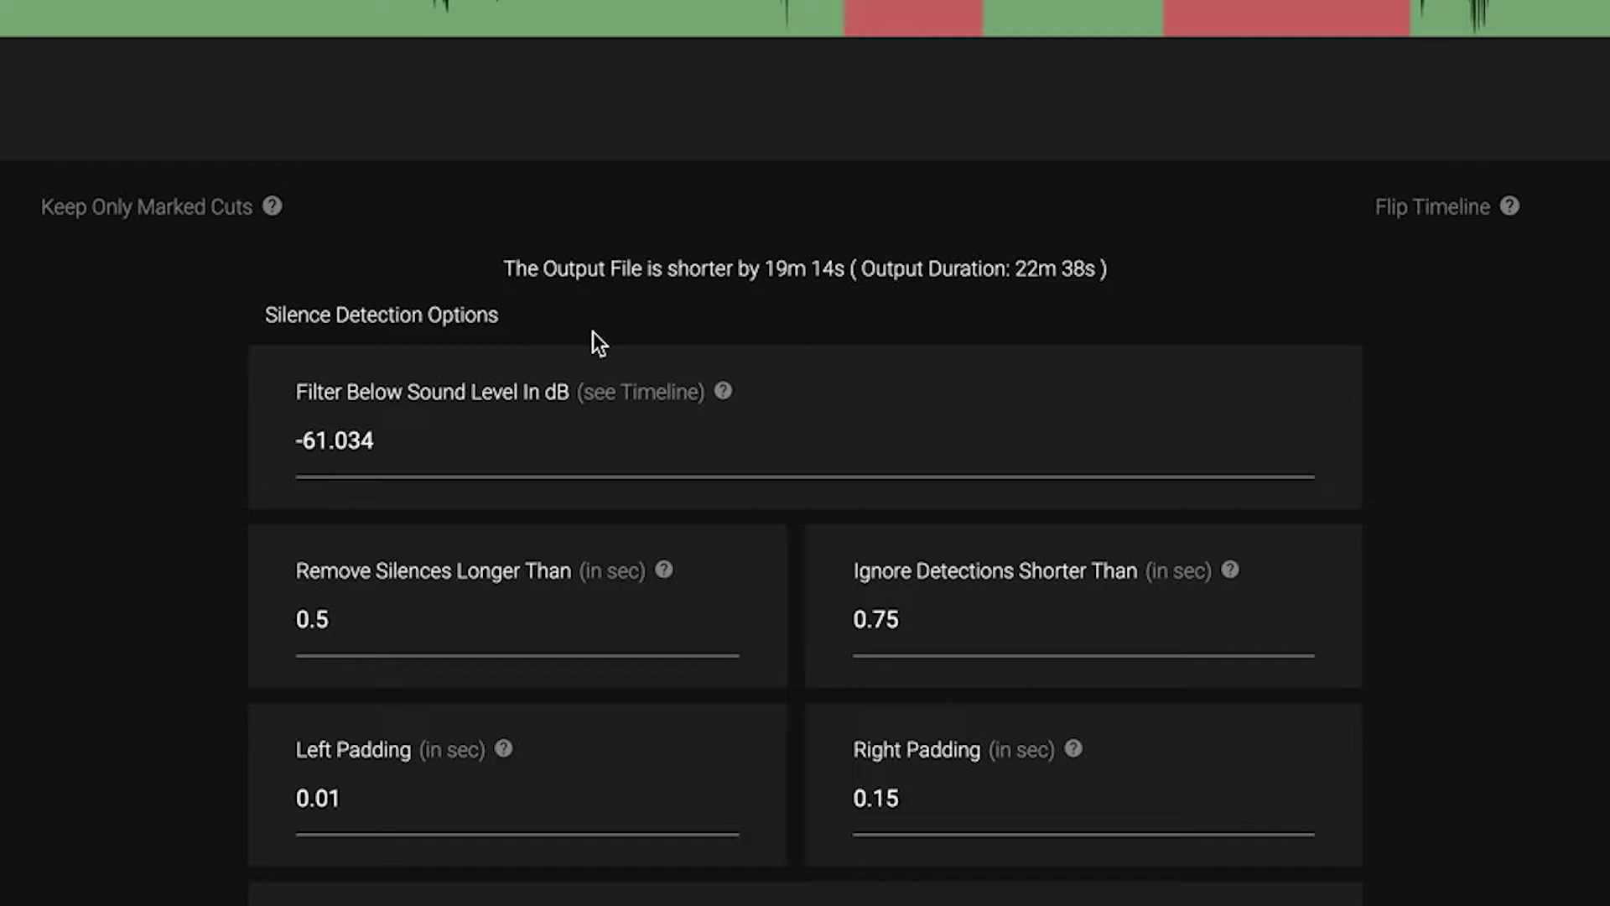
# Step: Enter -20 dB, 5 s durations, and 0.1 s left / 0.5 s right padding
pyautogui.scroll(-3, 603, 375)
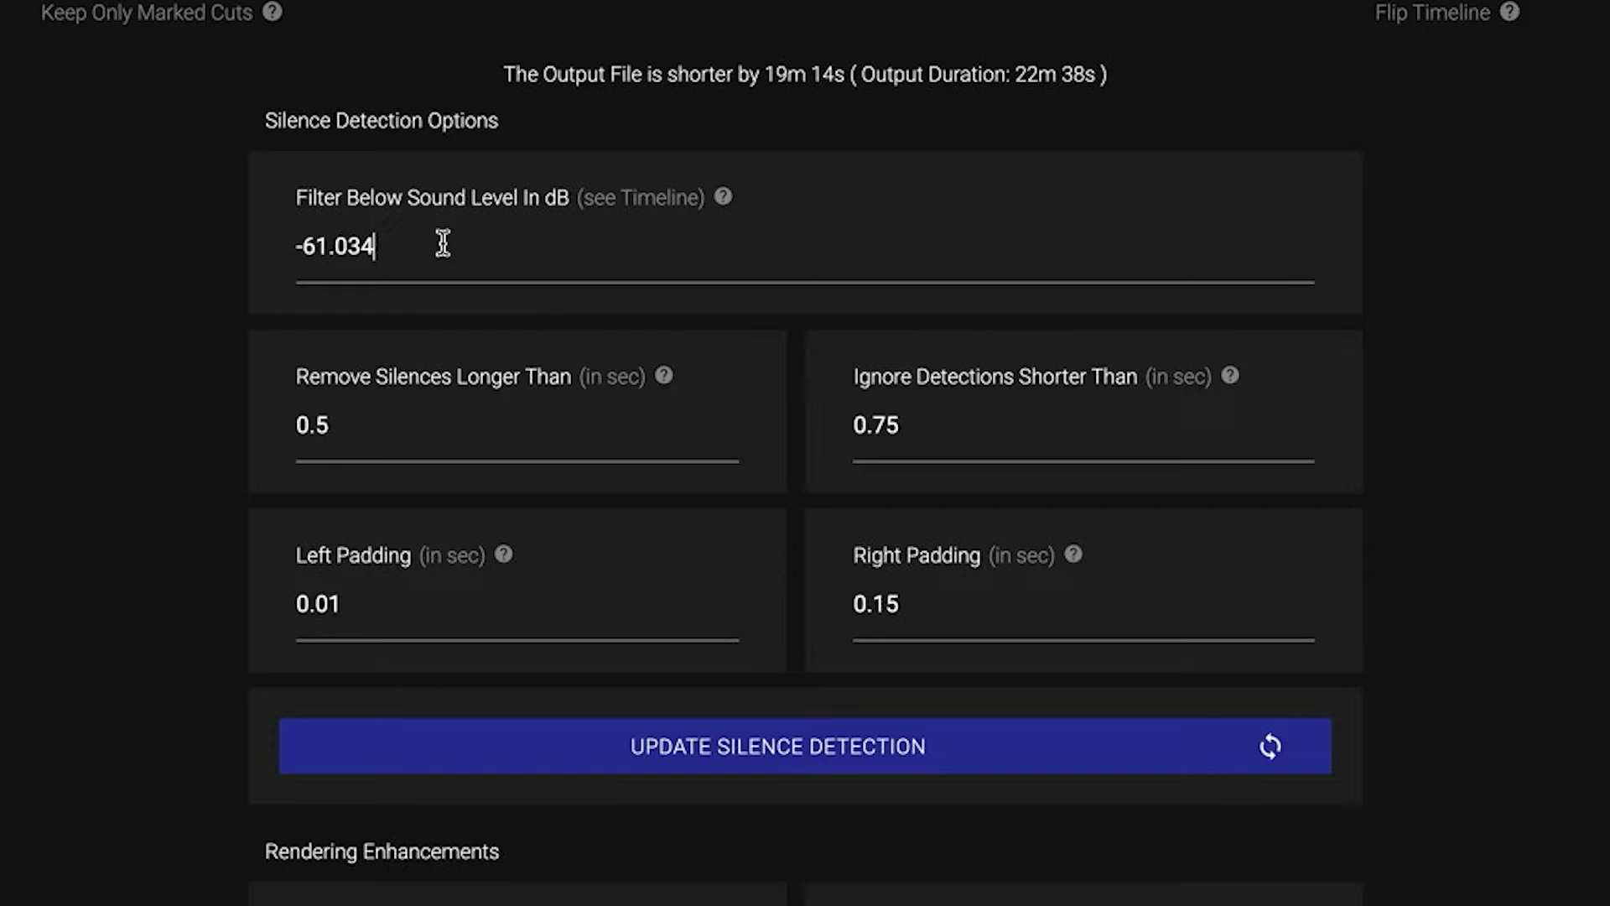
pyautogui.write('-20')
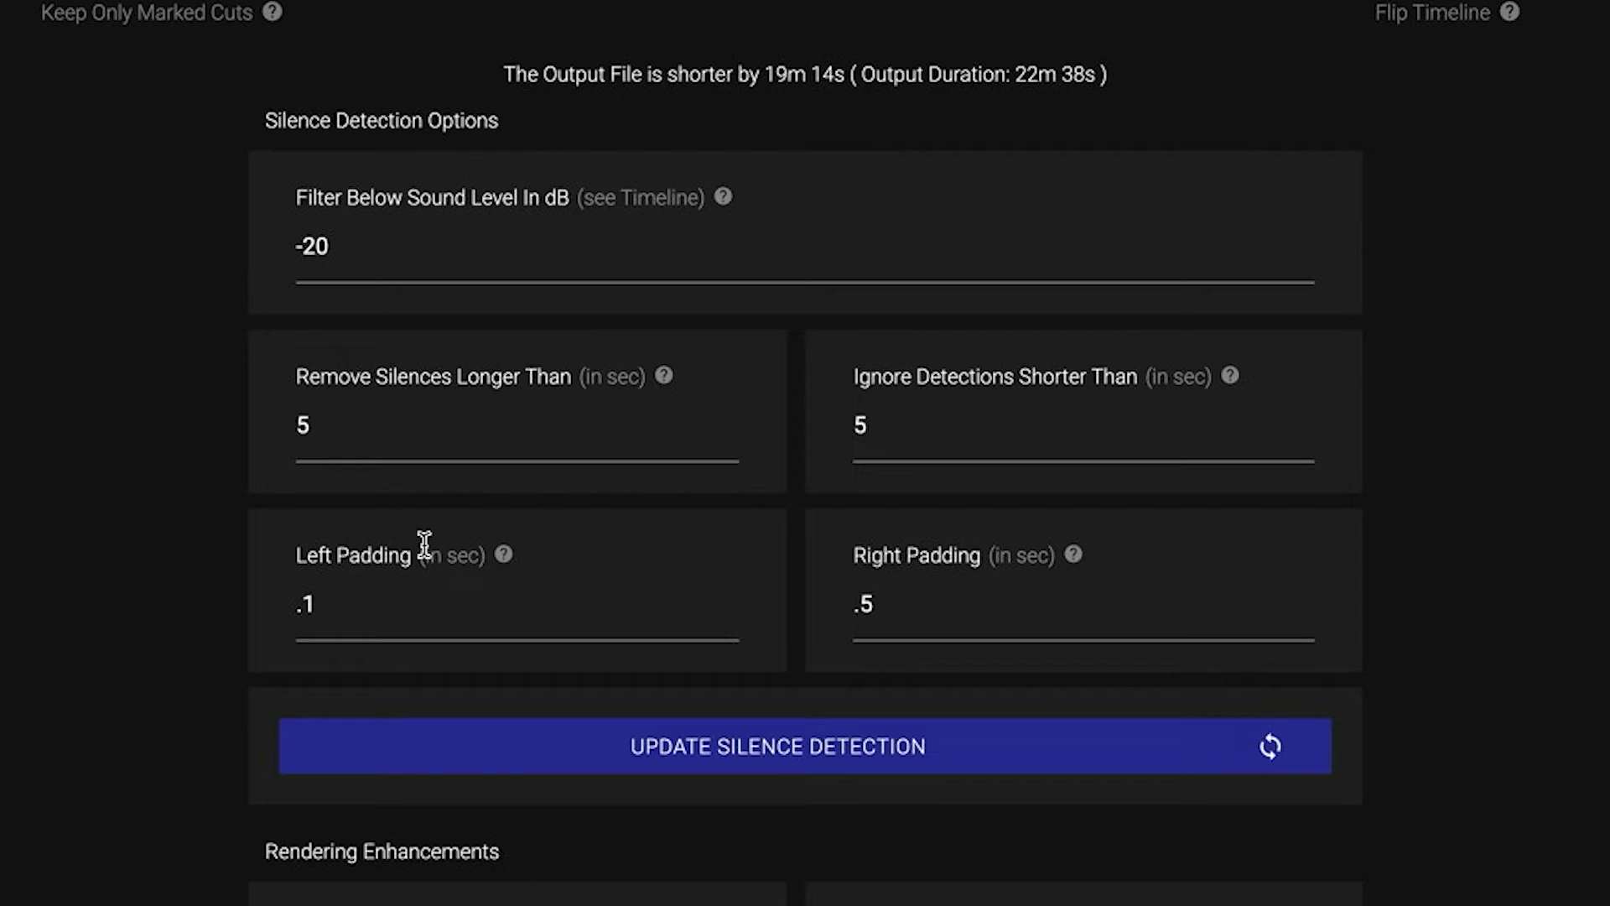
# Step: Update silence detection to trim Host.wav by 19m 6s, then preview the kept sections
pyautogui.click(744, 738)
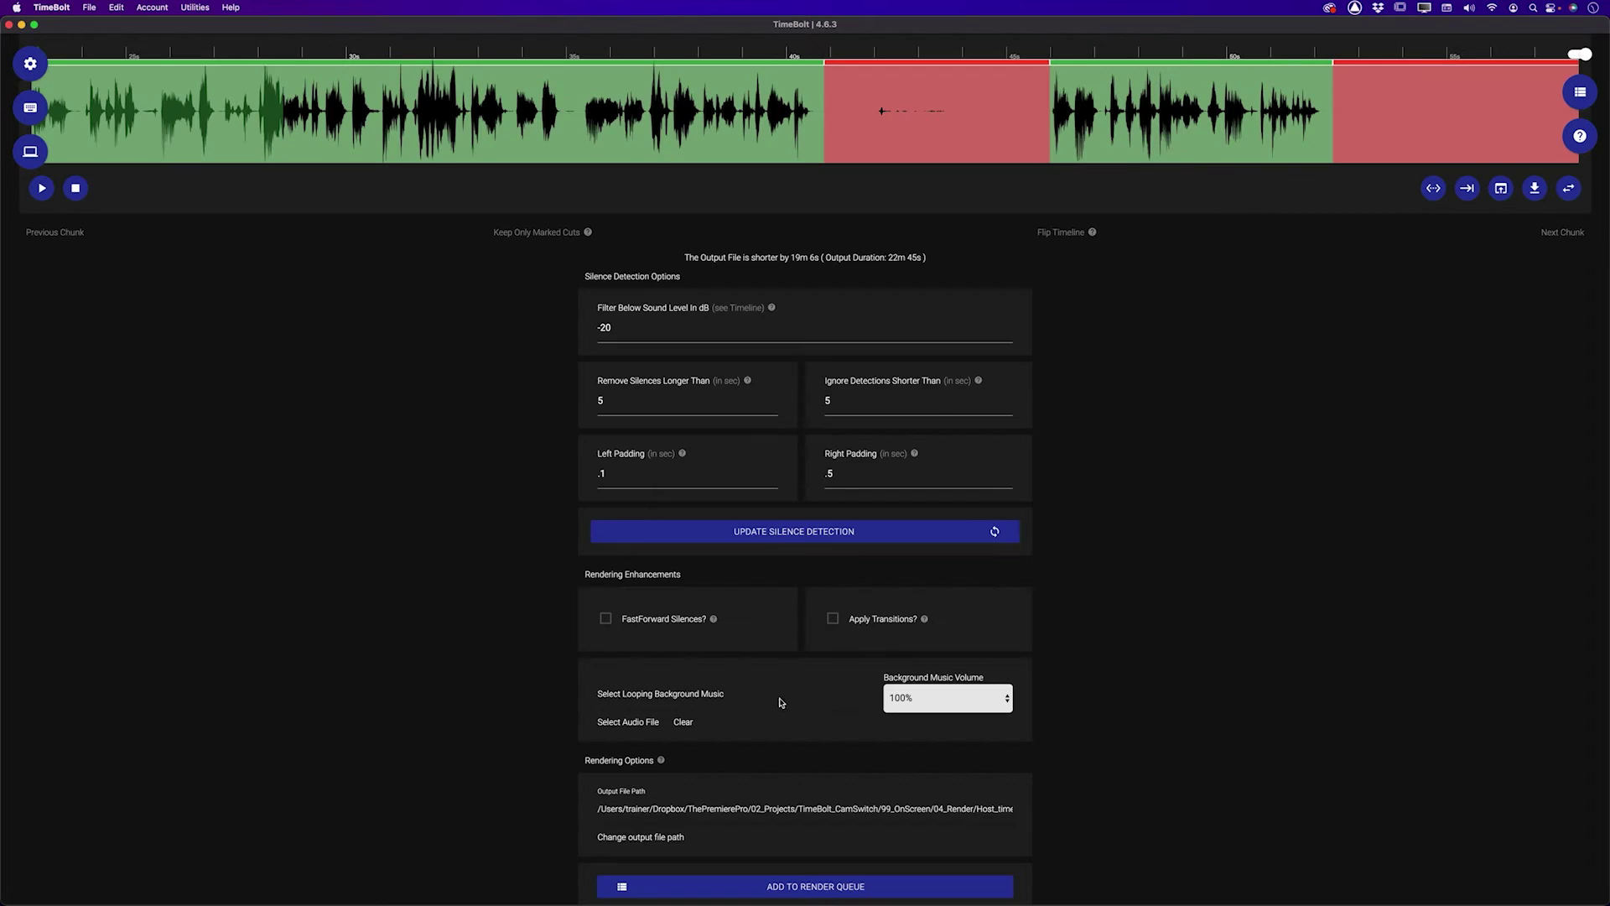
pyautogui.scroll(5, 780, 702)
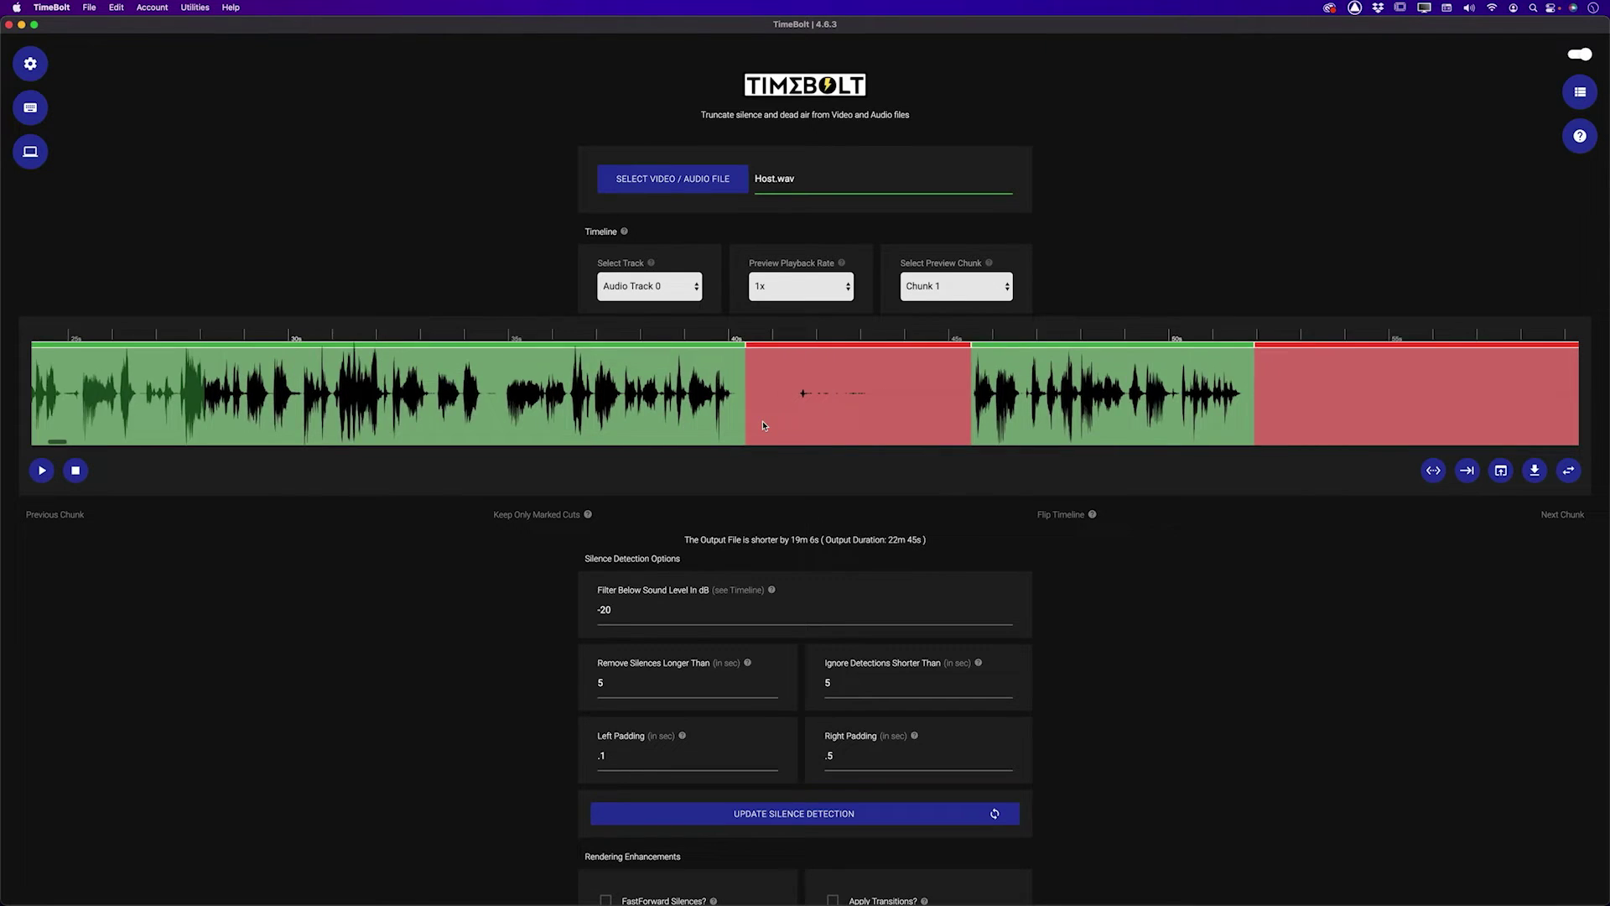
pyautogui.hscroll(5, 629, 394)
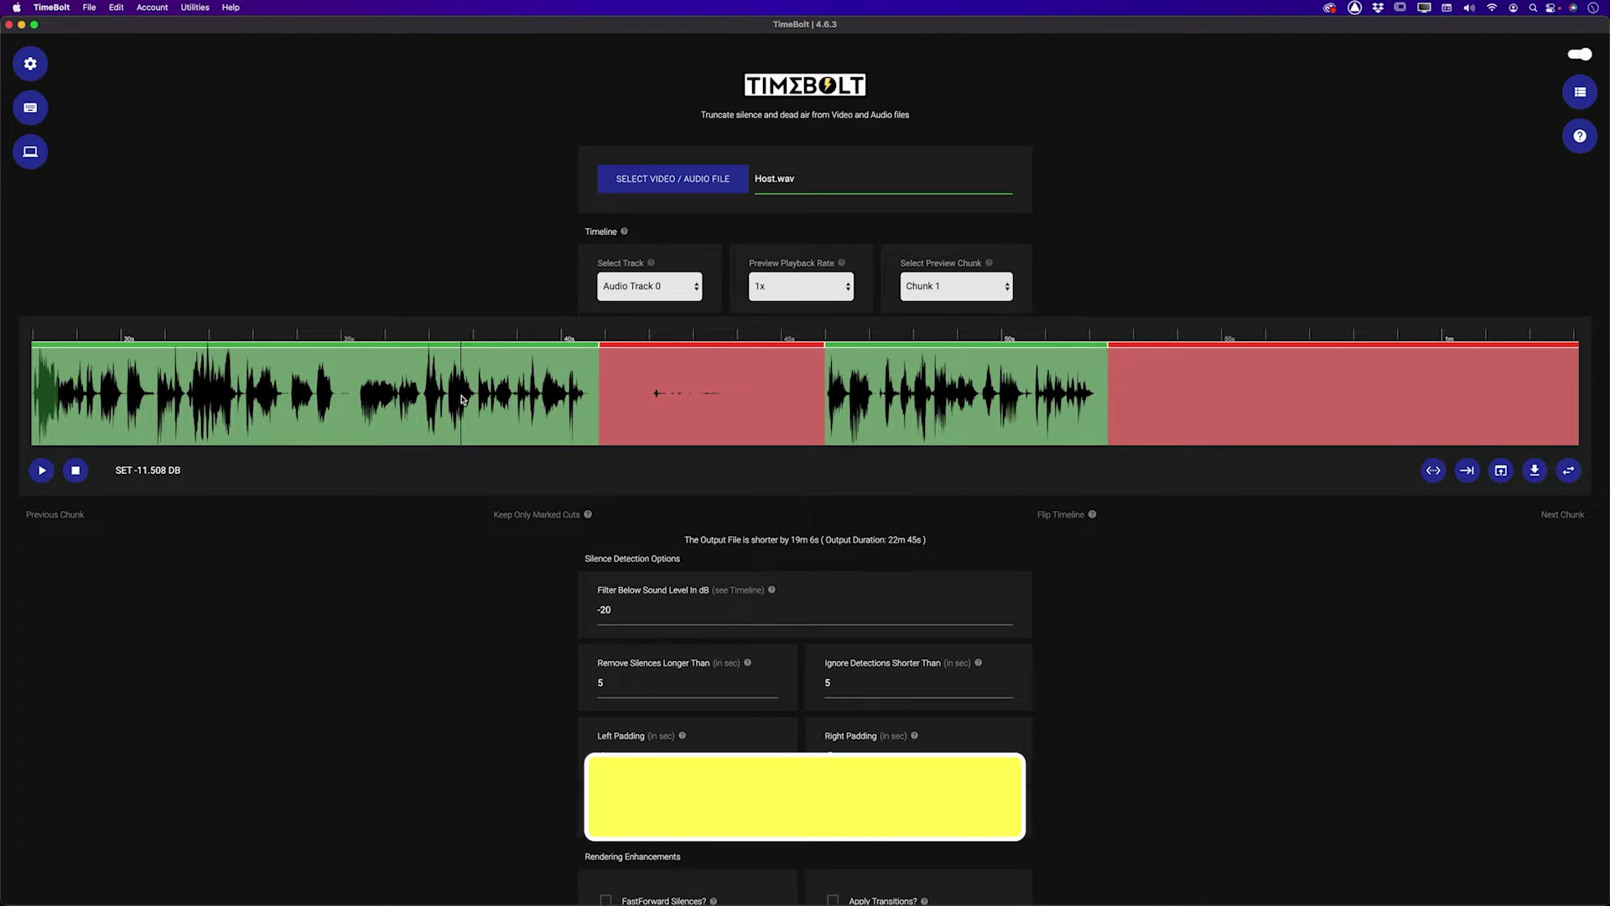
pyautogui.press('space')
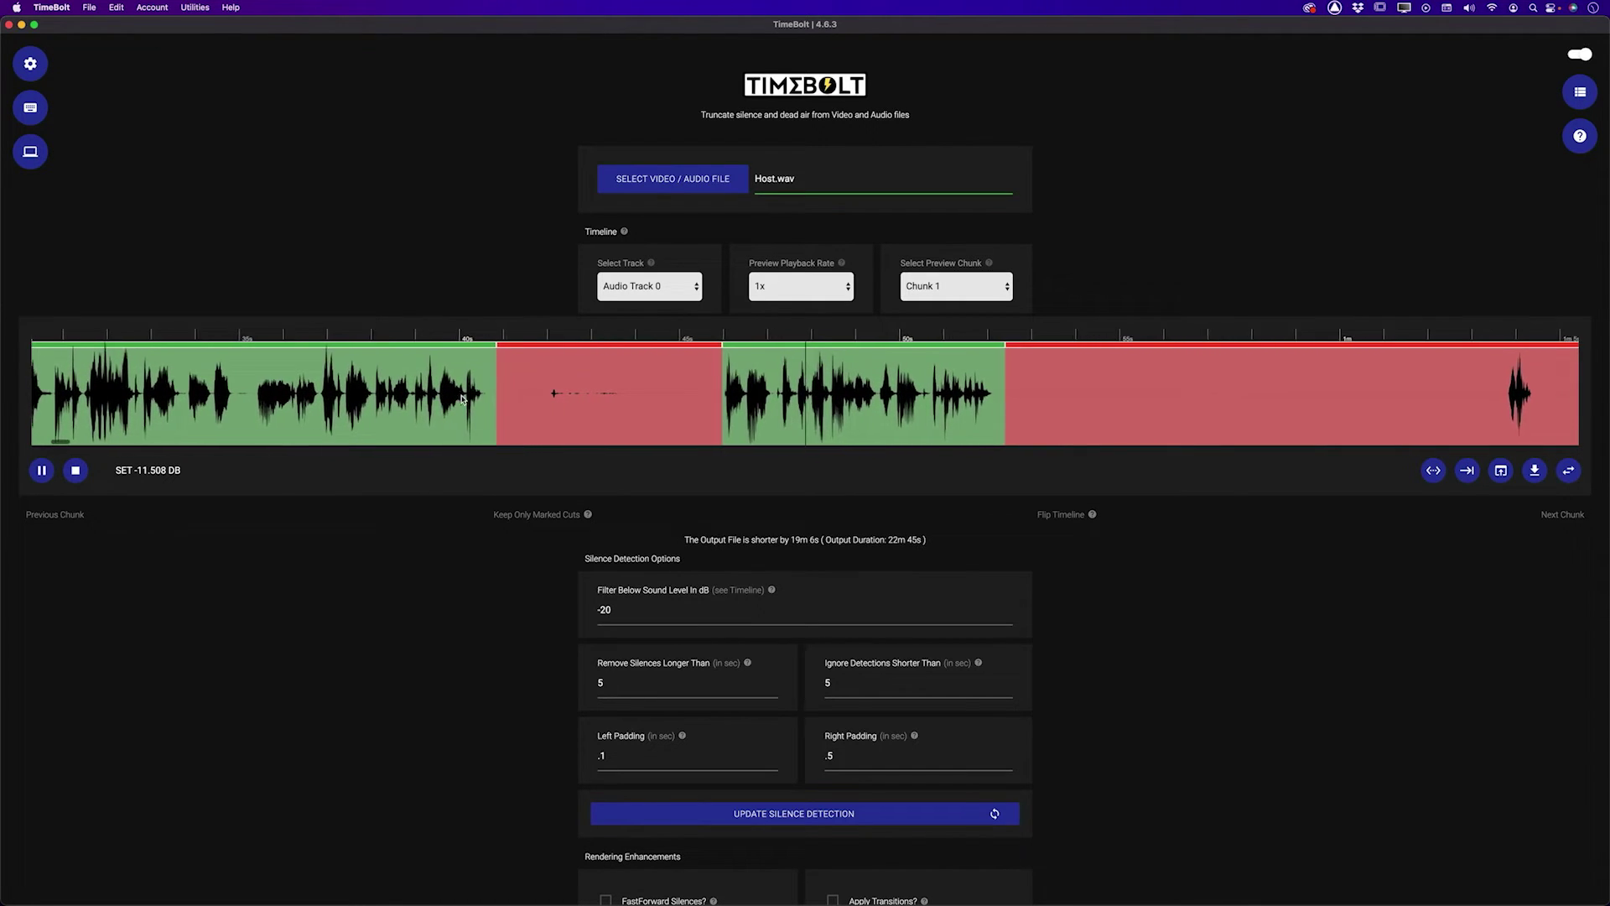
pyautogui.press('space')
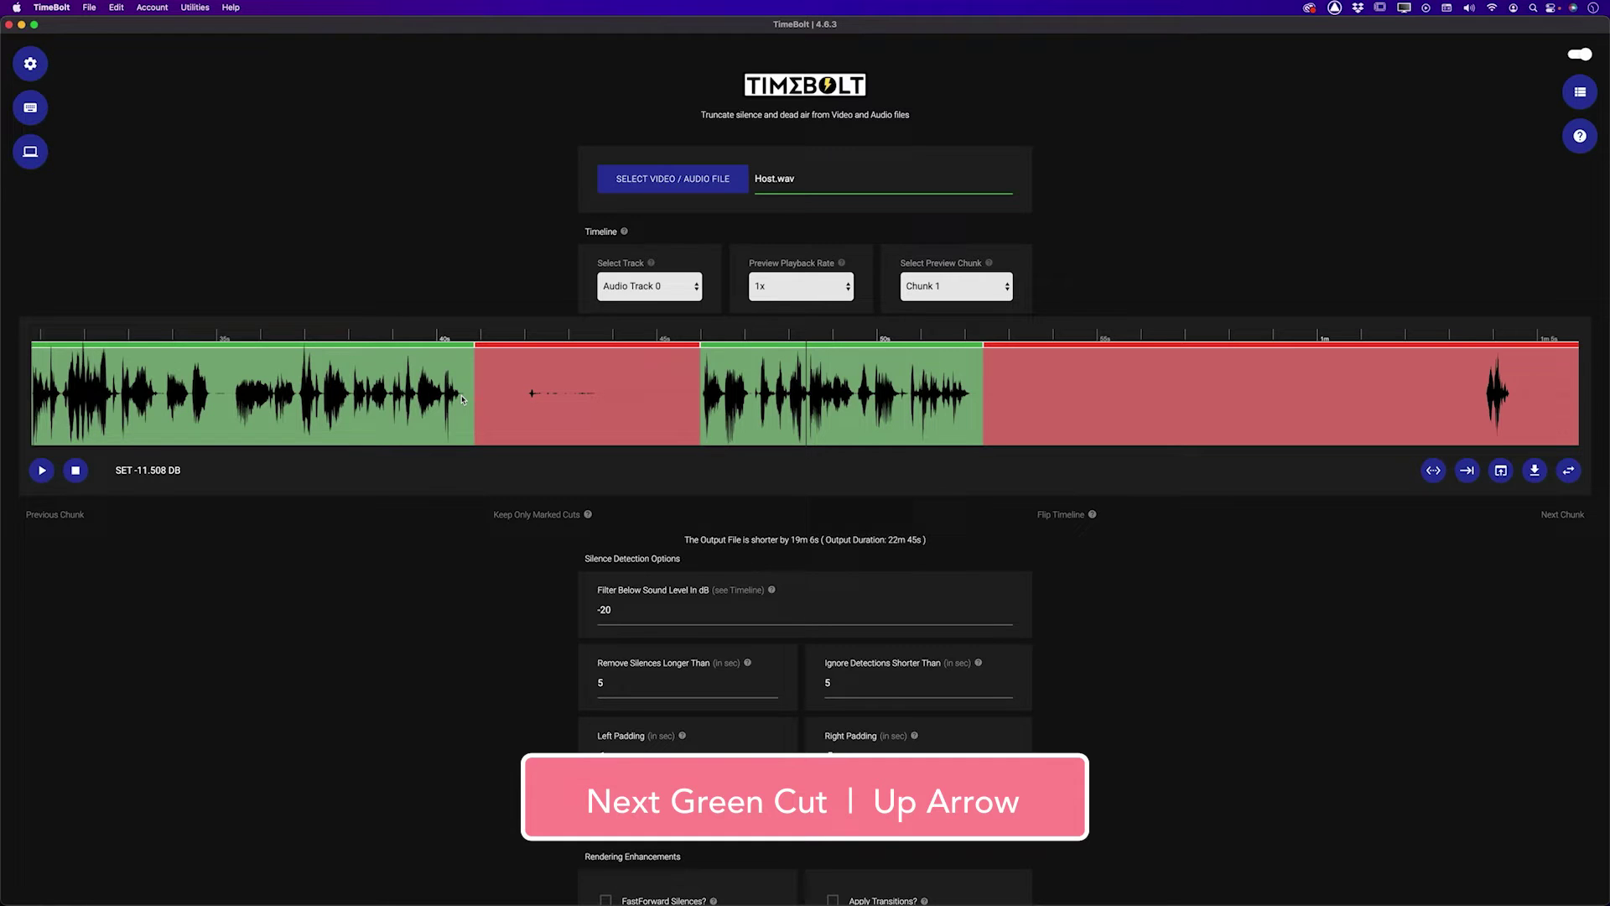
pyautogui.press('space')
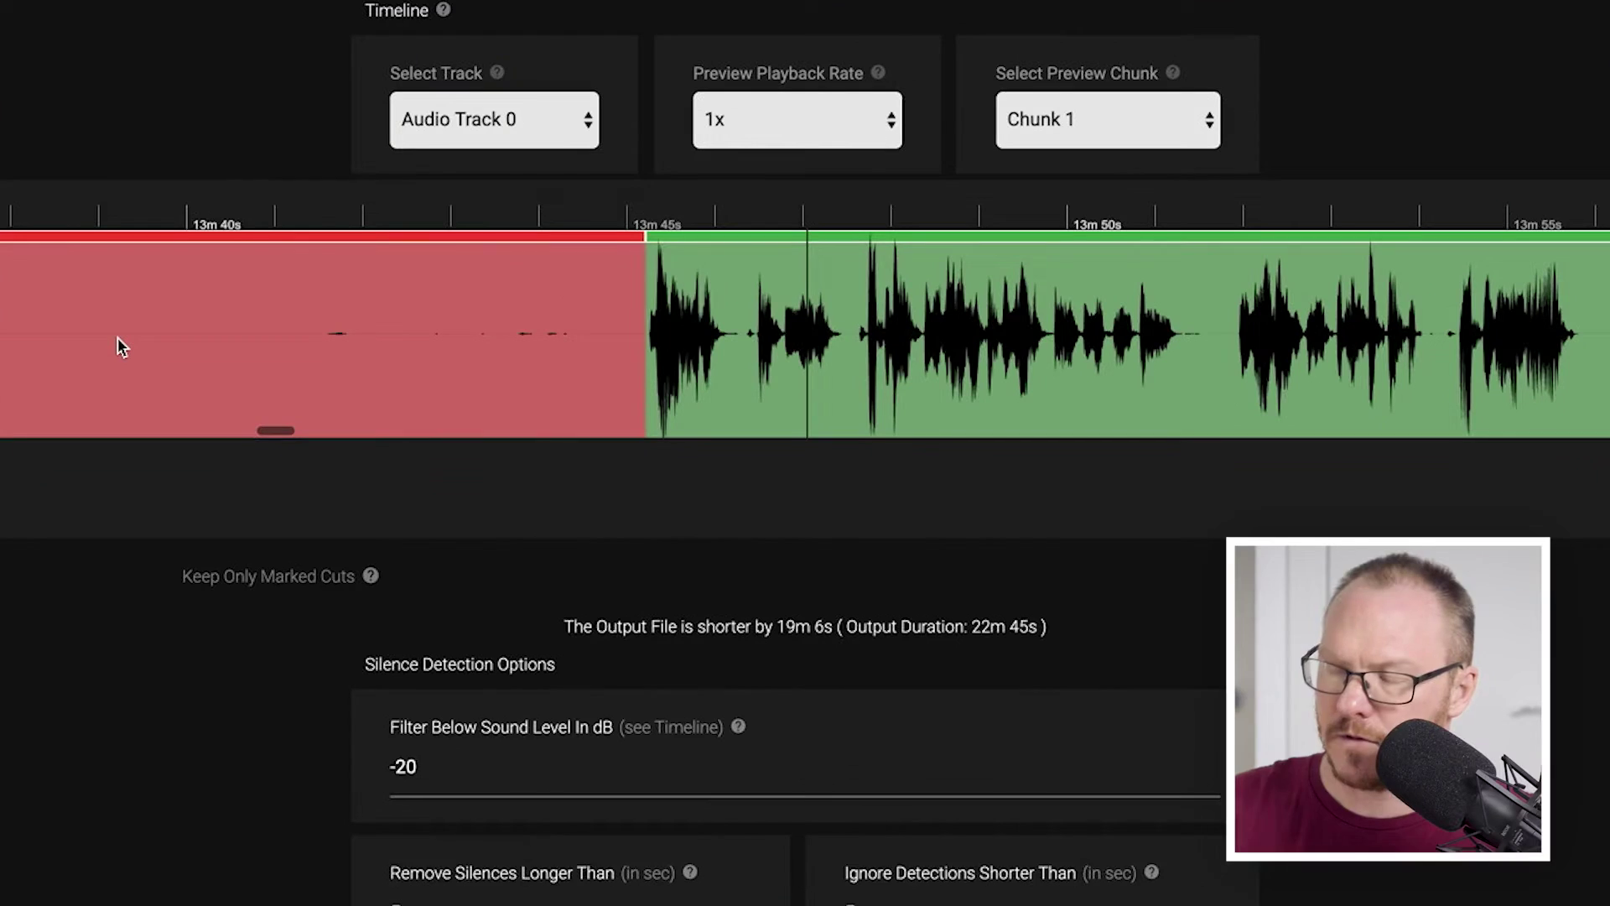
pyautogui.hscroll(-10, 159, 326)
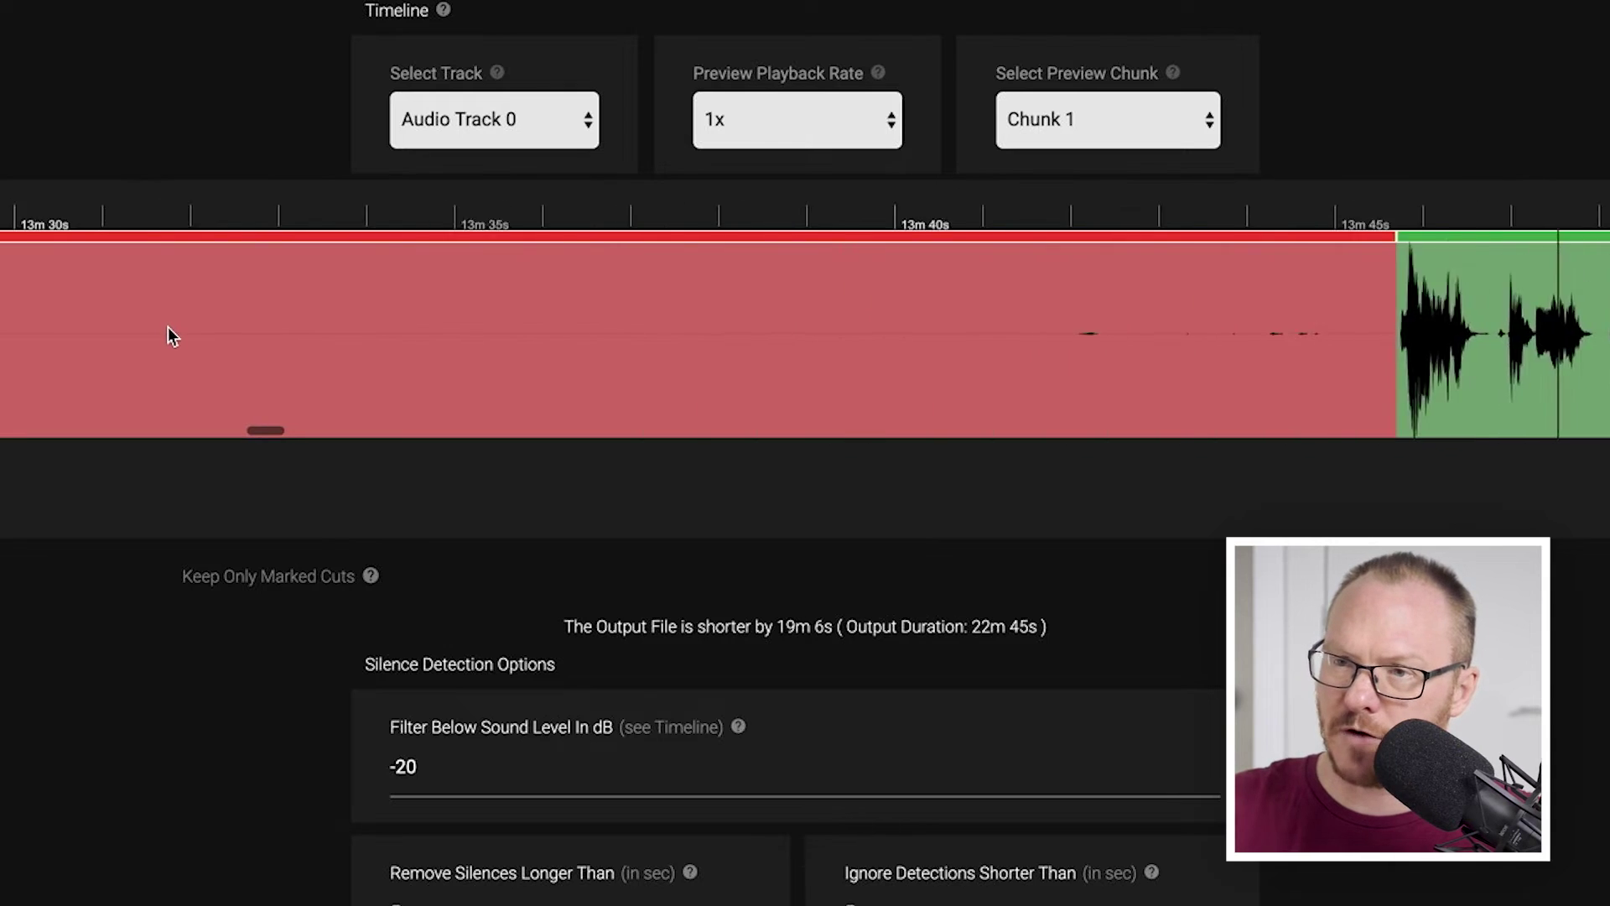
pyautogui.hscroll(-3, 168, 327)
pyautogui.hscroll(-3, 167, 326)
pyautogui.hscroll(-5, 168, 325)
pyautogui.hscroll(-5, 168, 326)
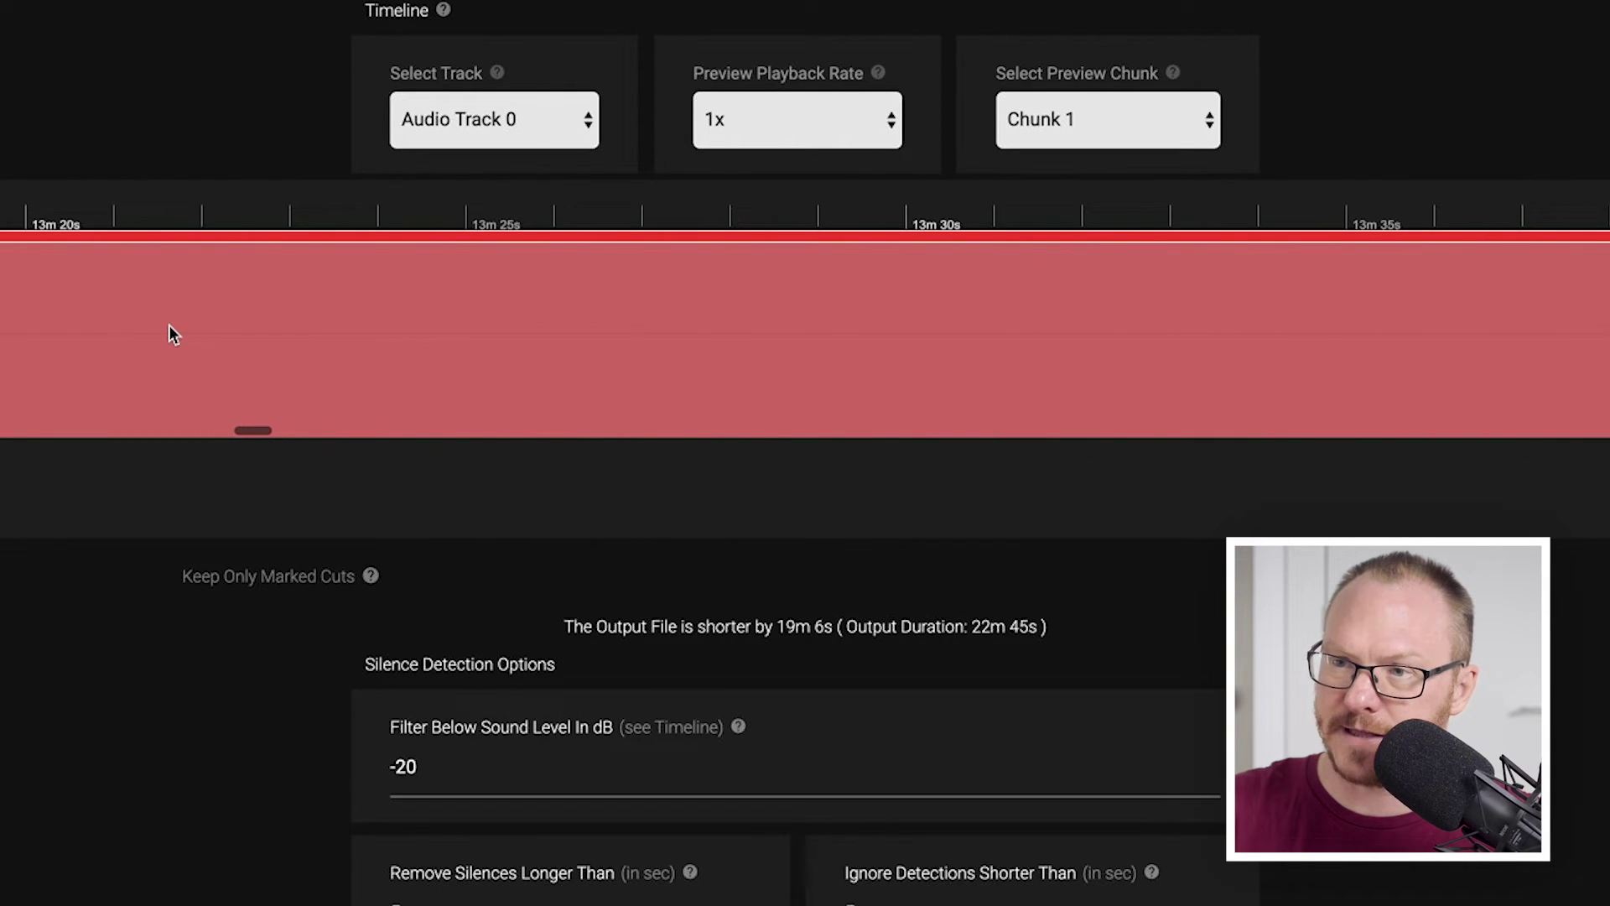
pyautogui.hscroll(-4, 168, 324)
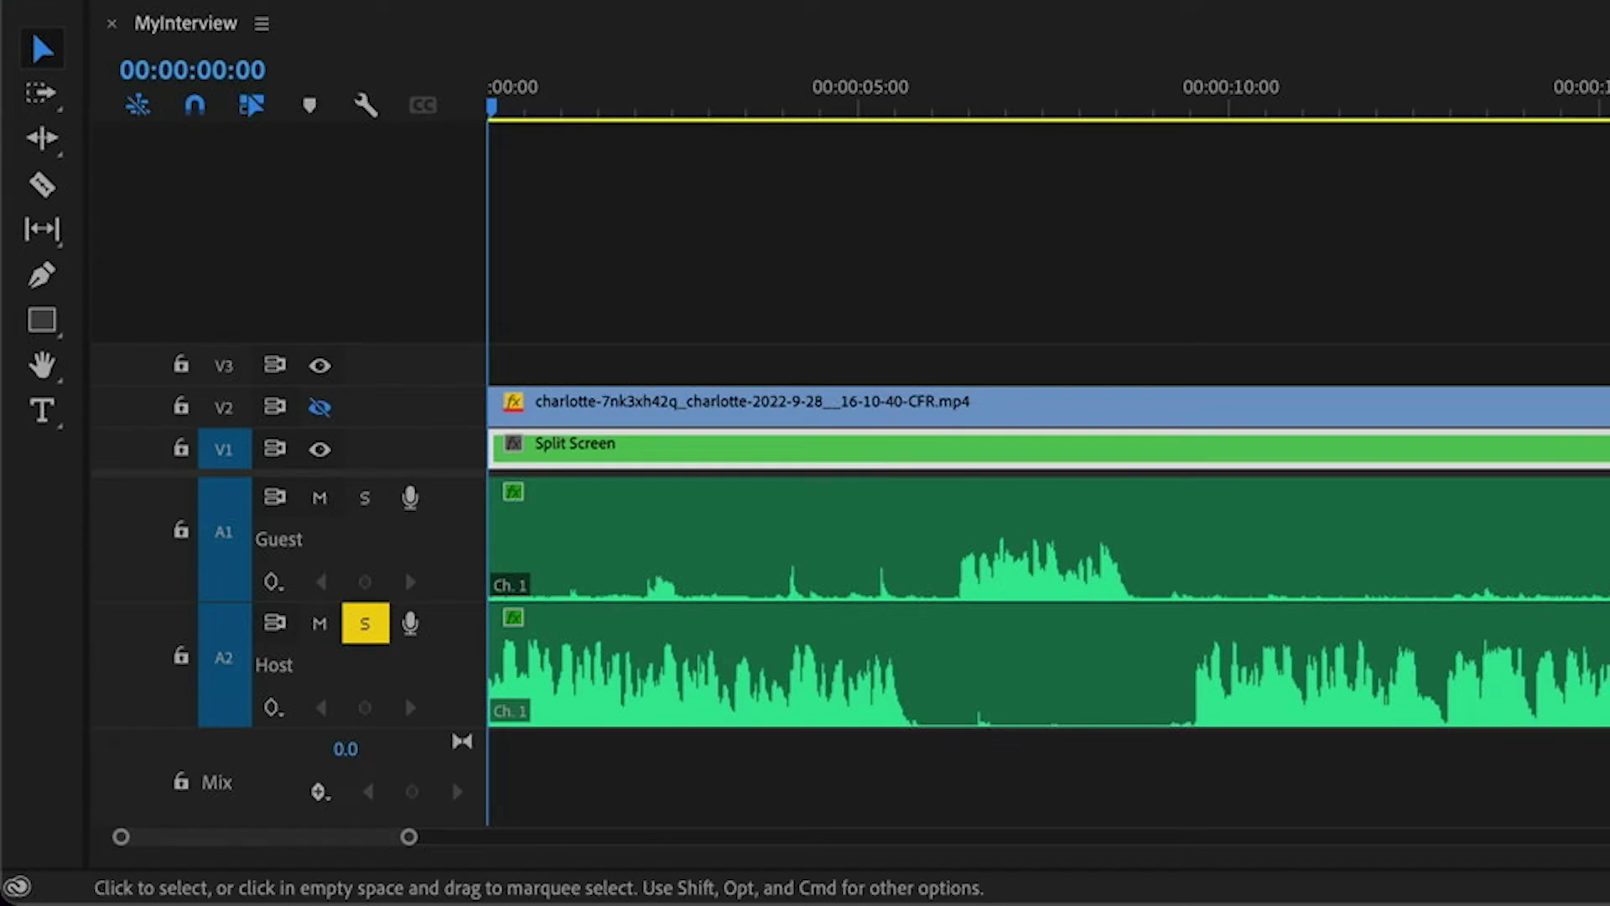
# Step: Unsolo Host, lock the audio tracks, and nest all video clips as 'Multicam'
pyautogui.click(365, 623)
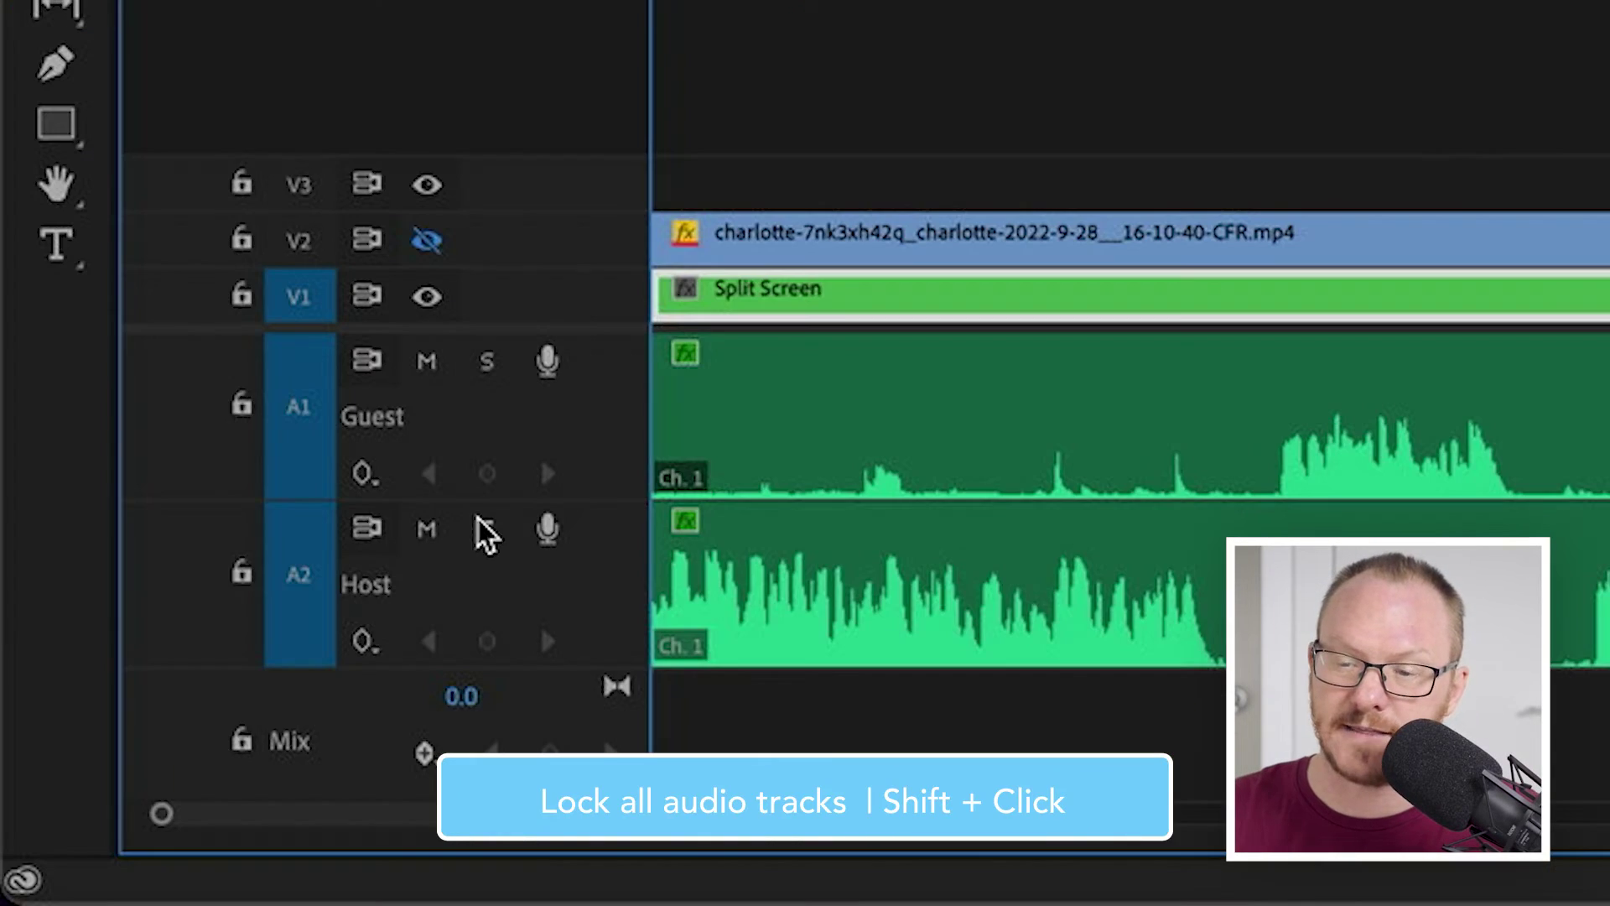
pyautogui.keyDown('shift'); pyautogui.click(240, 575); pyautogui.keyUp('shift')
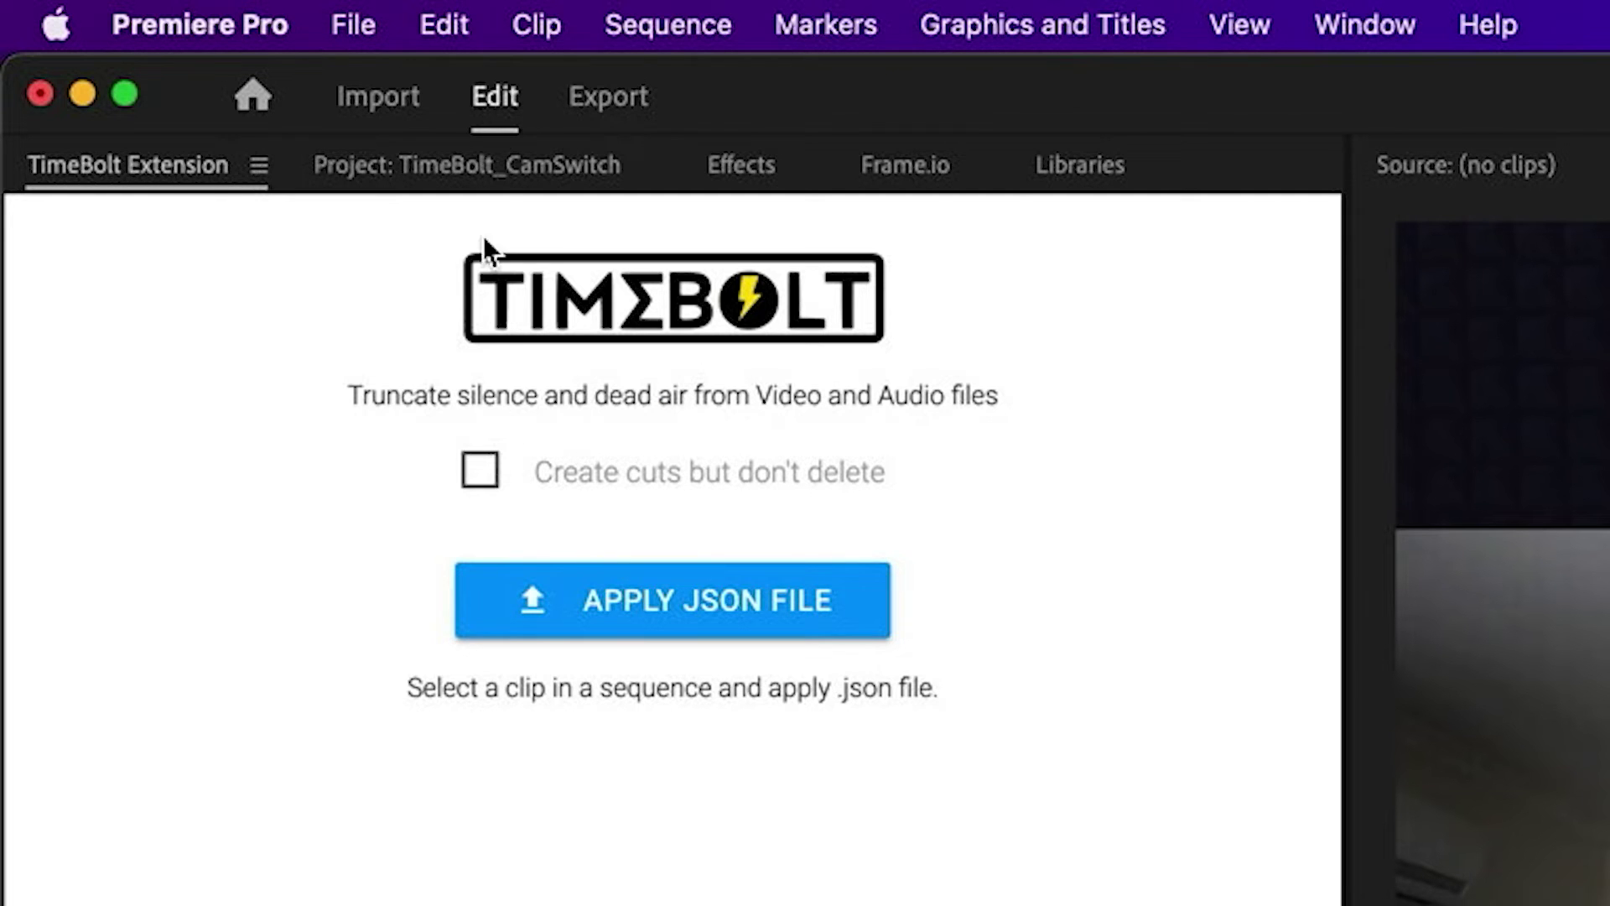
pyautogui.click(132, 7)
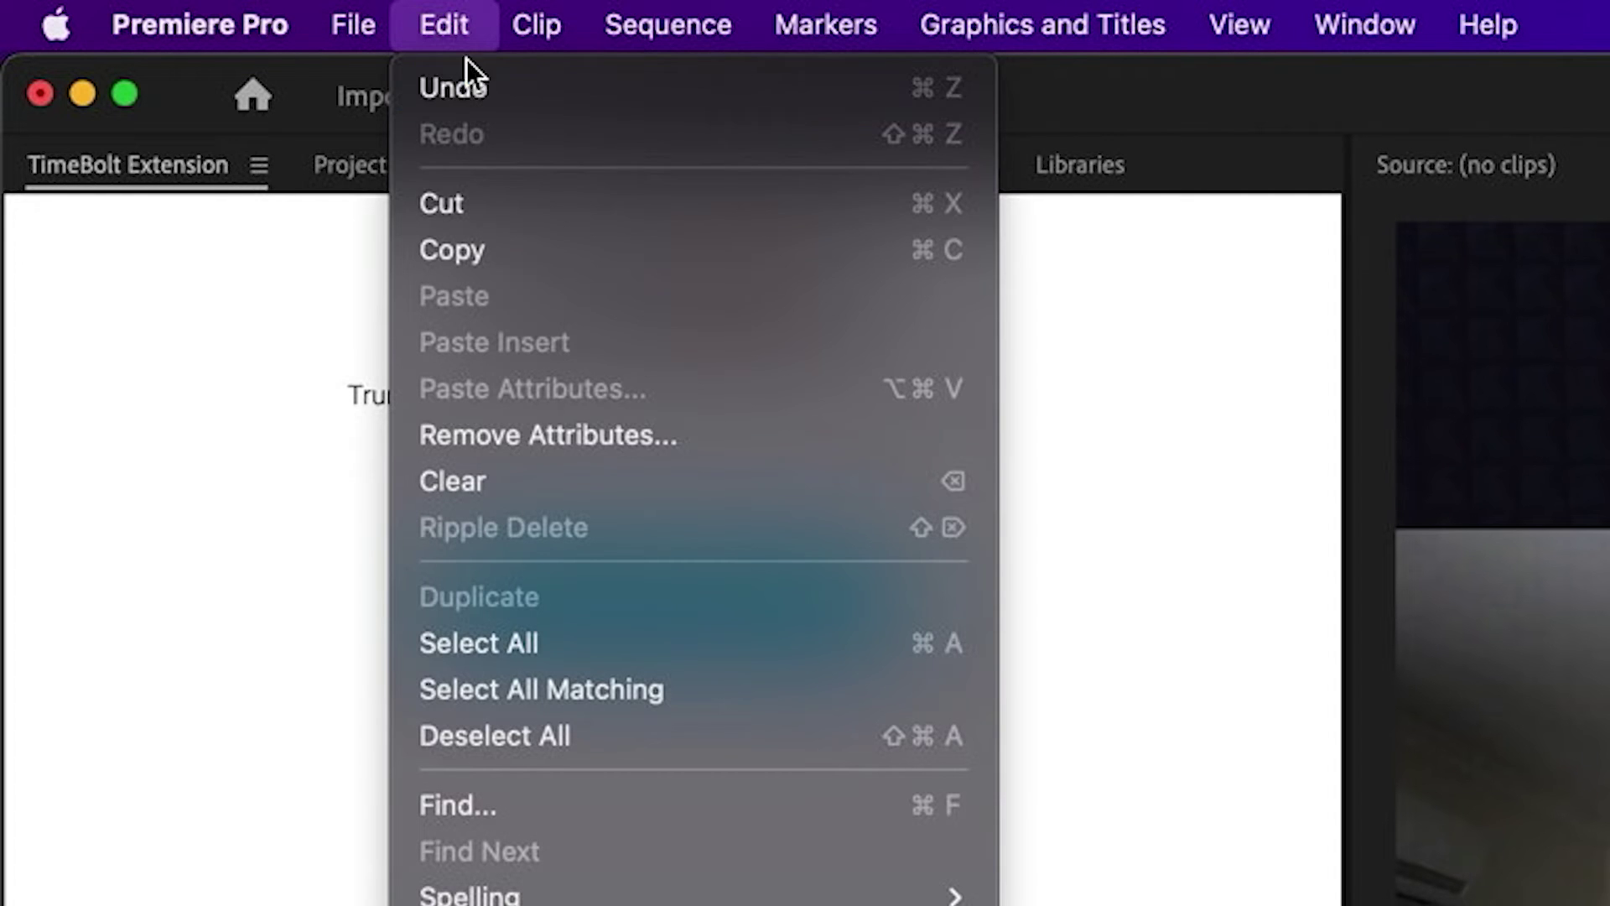
pyautogui.click(492, 656)
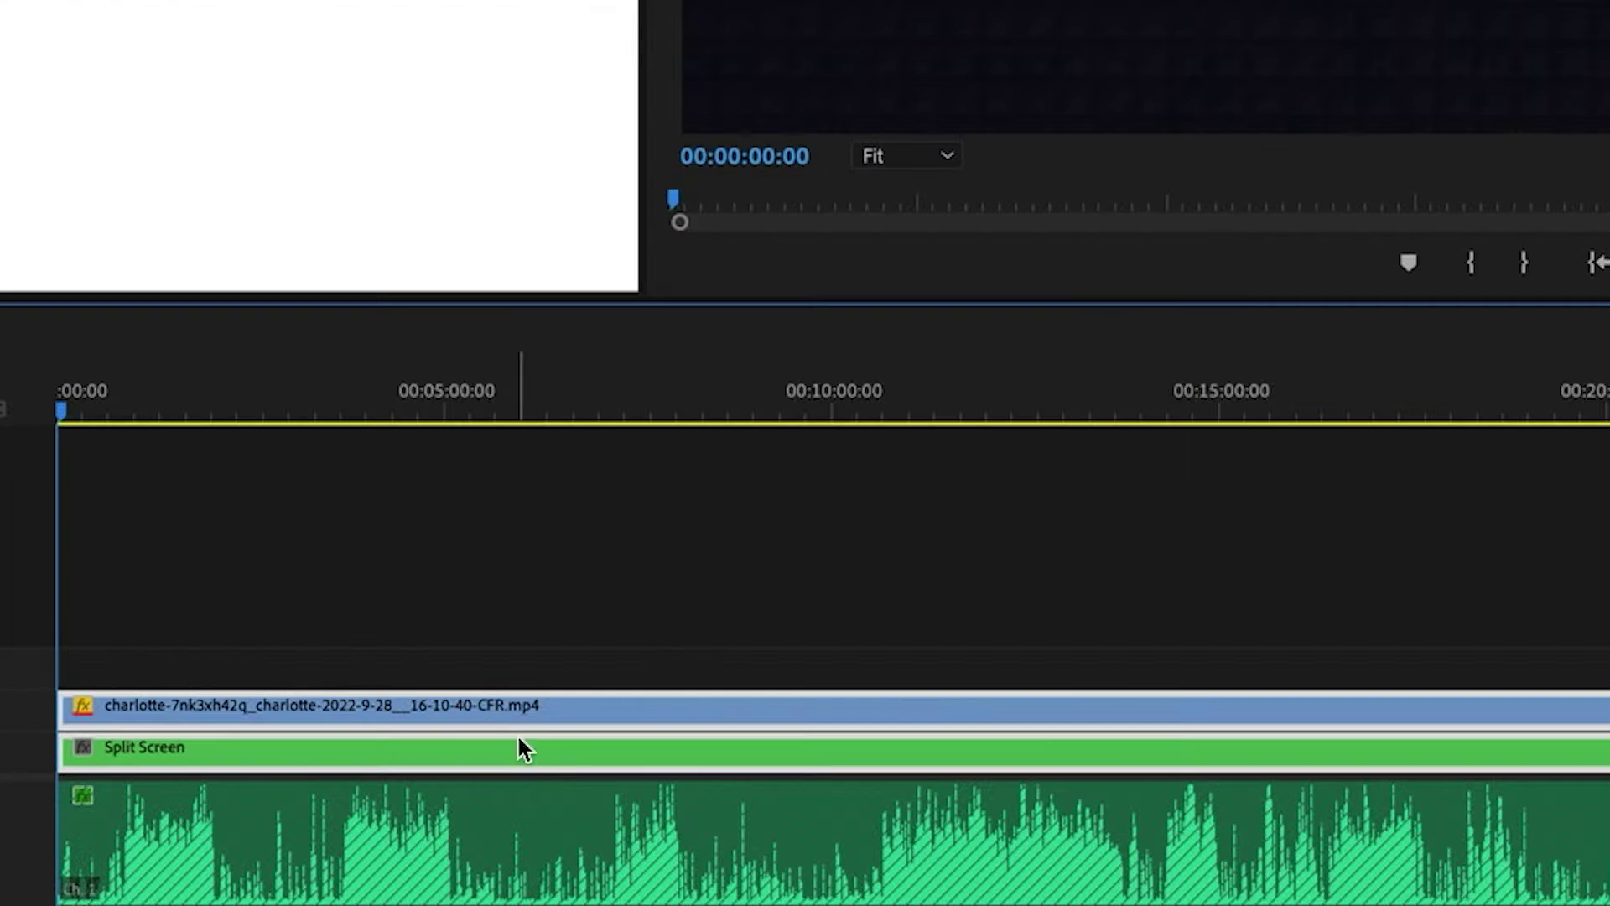
pyautogui.rightClick(363, 736)
pyautogui.moveTo(644, 453)
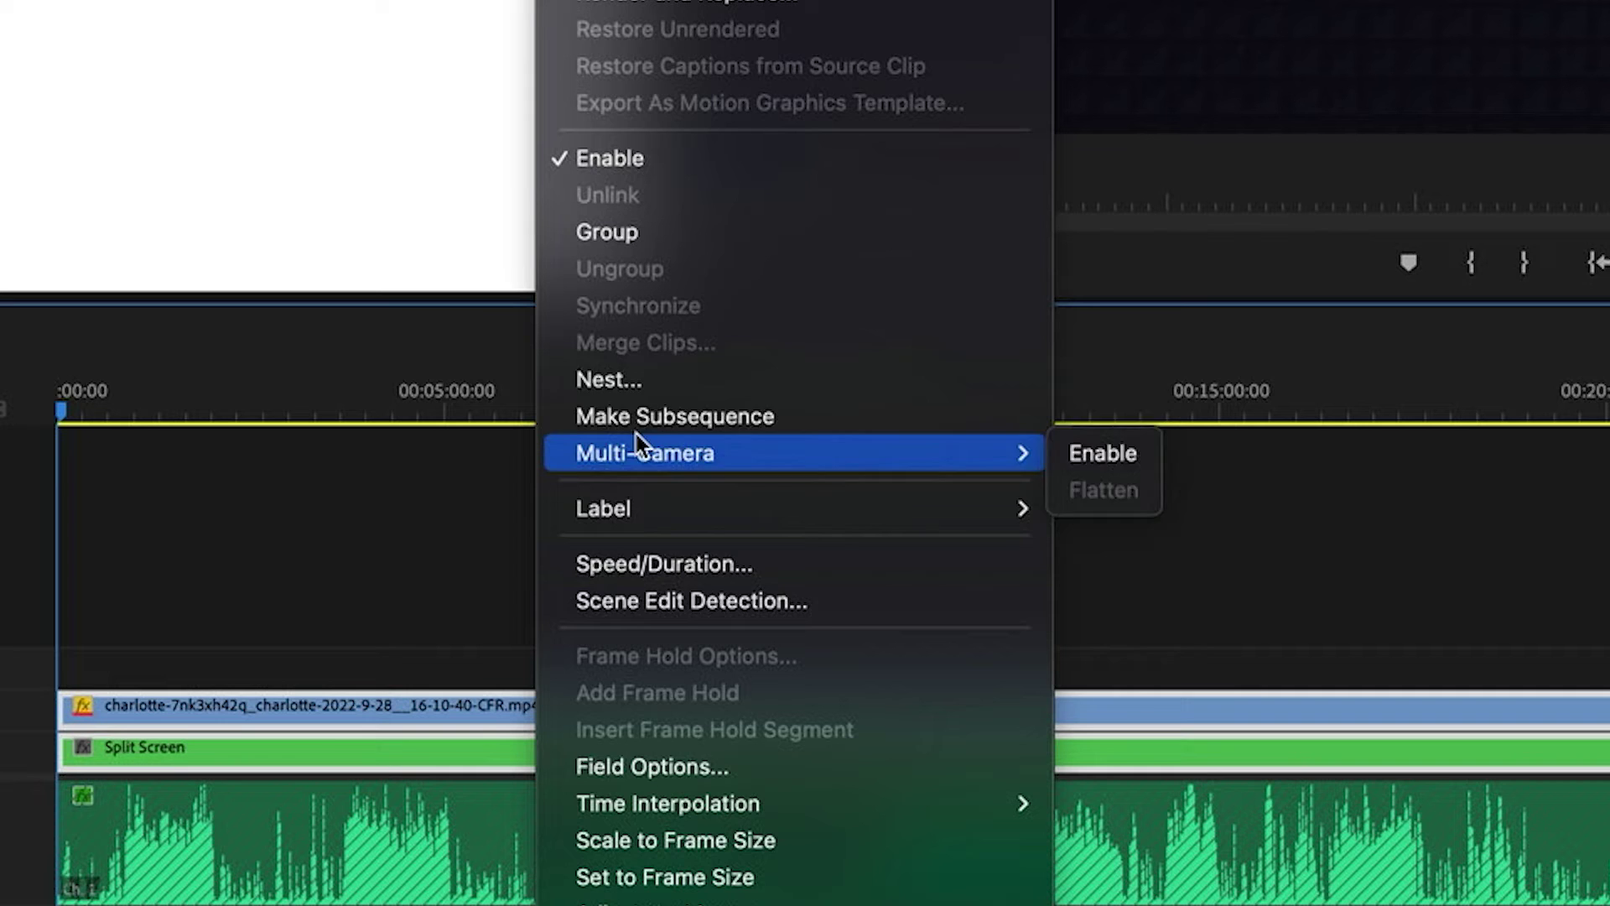
pyautogui.click(631, 381)
pyautogui.write('Multicam')
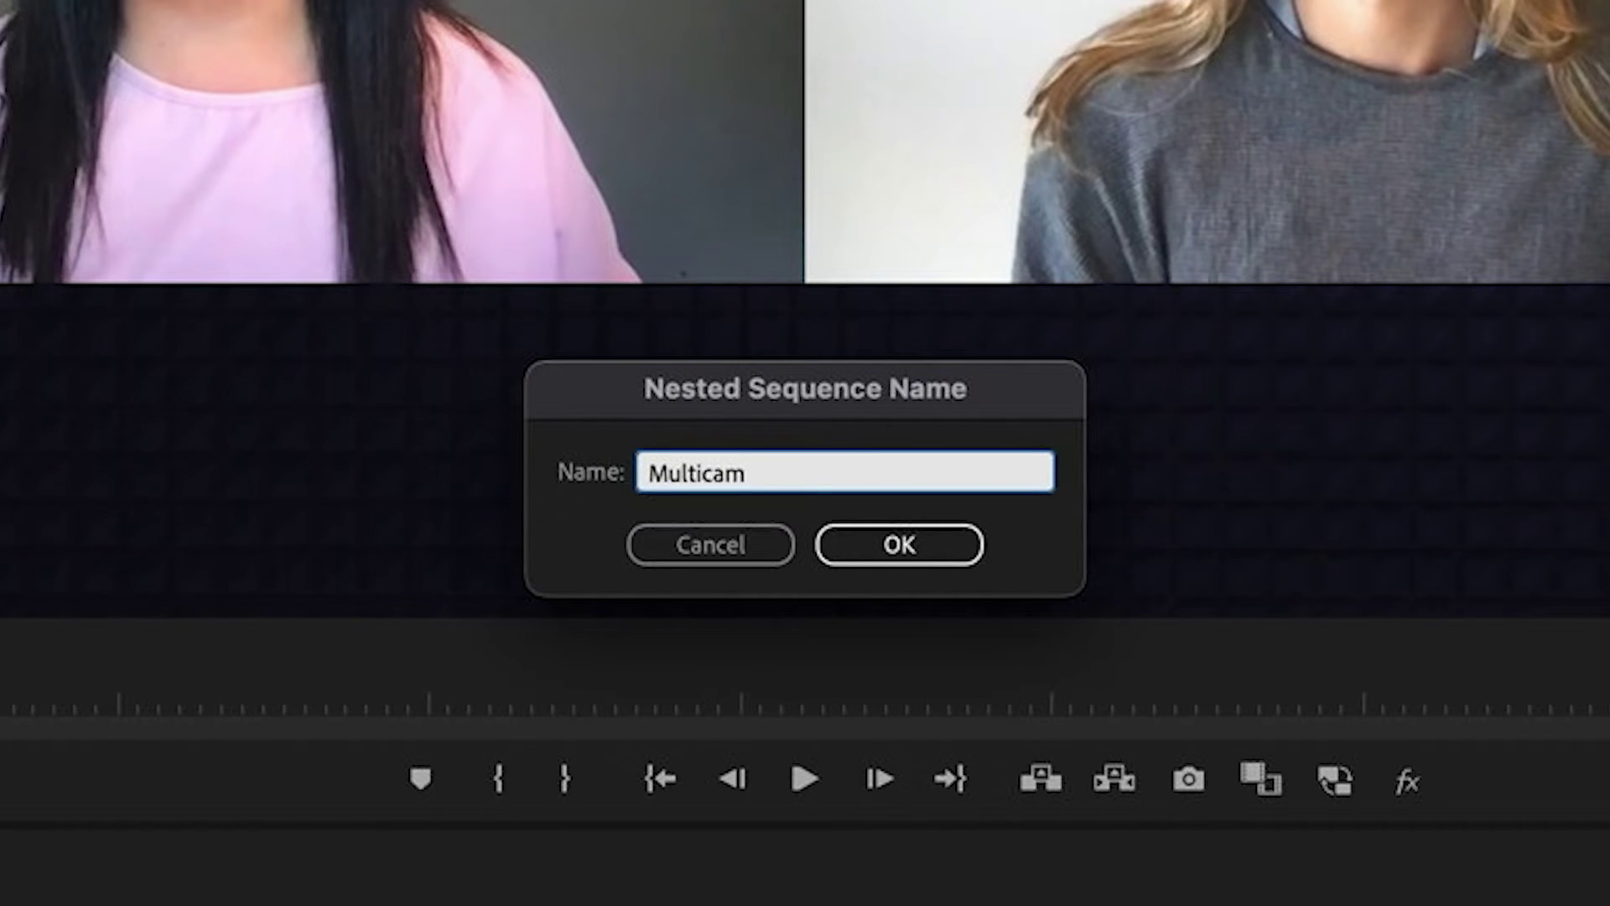
pyautogui.press('Return')
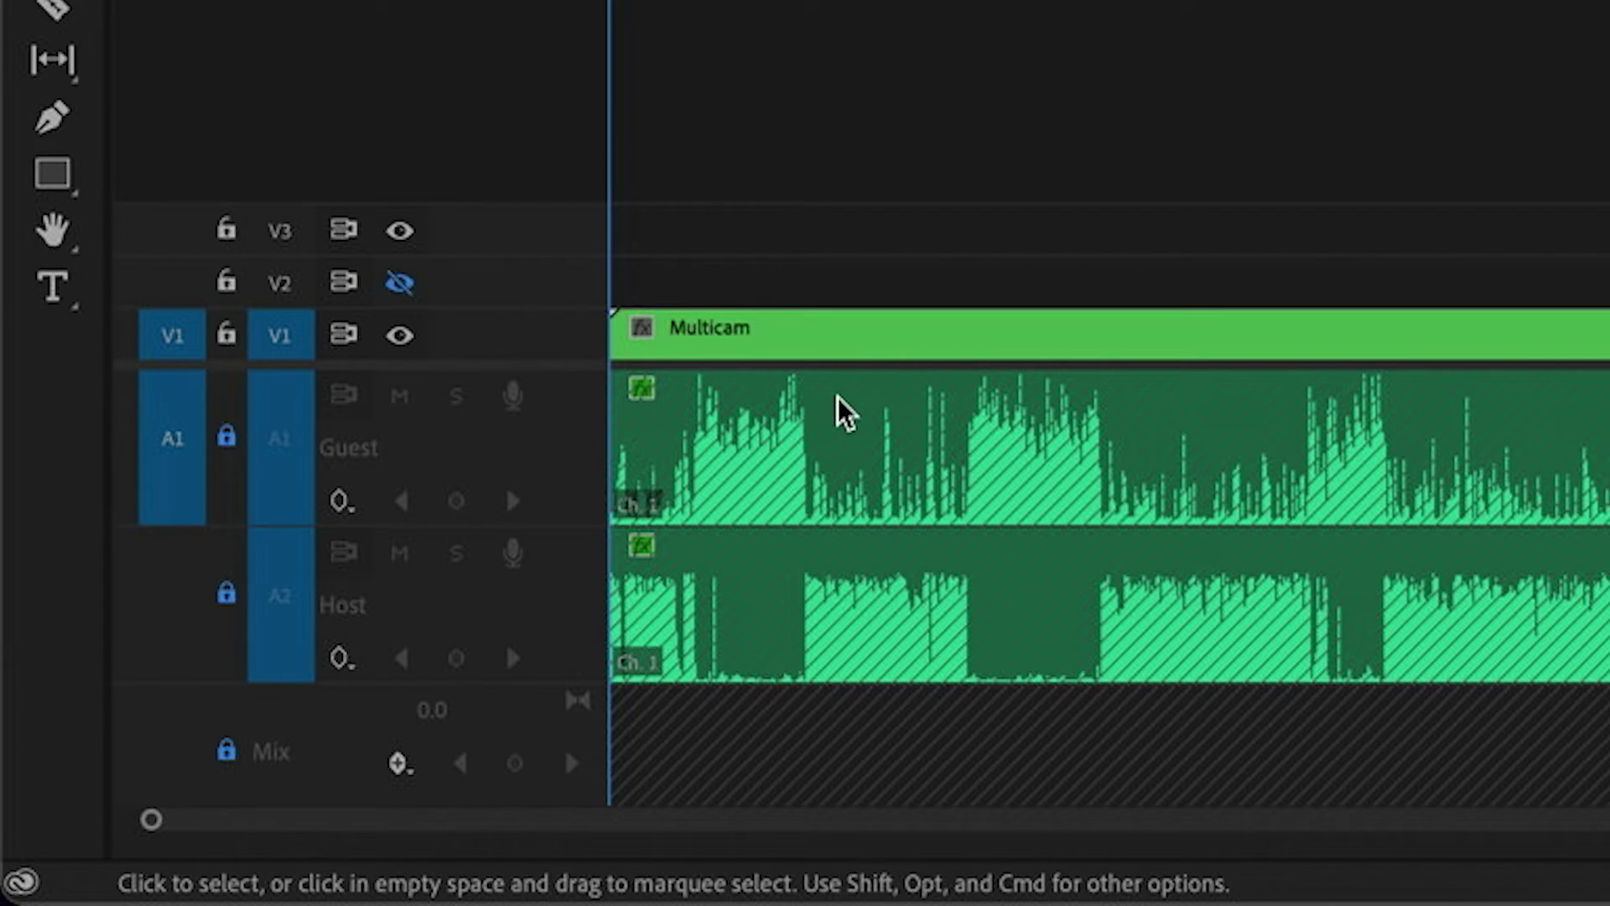
# Step: Apply Host.wav.json to the Multicam clip with 'Create cuts but don't delete' ticked
pyautogui.click(260, 738)
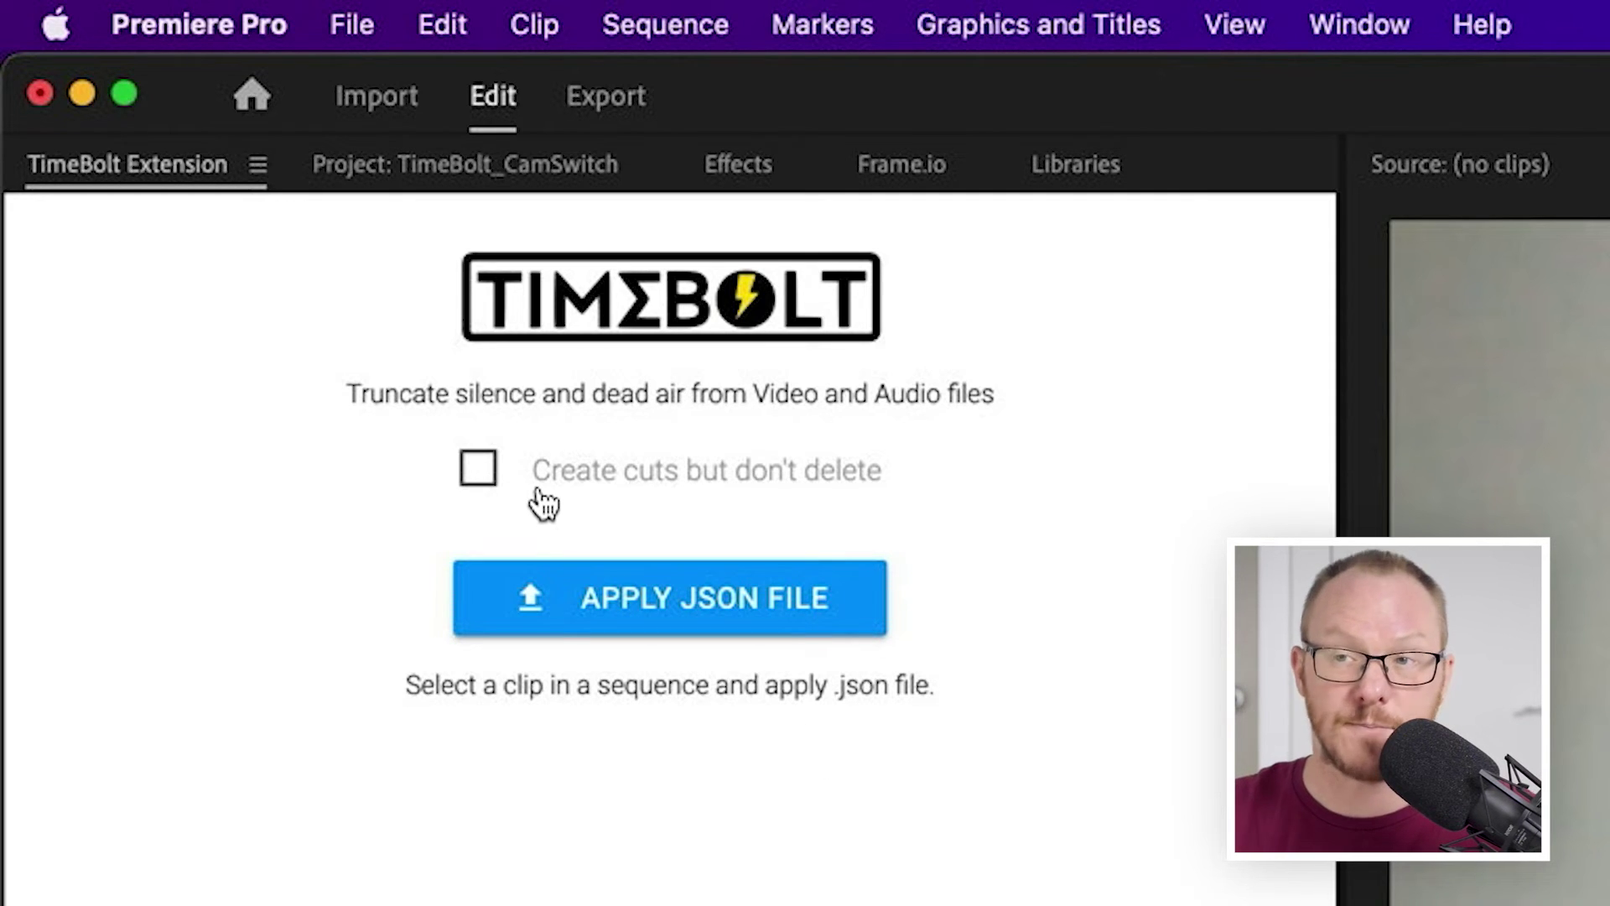
pyautogui.click(497, 475)
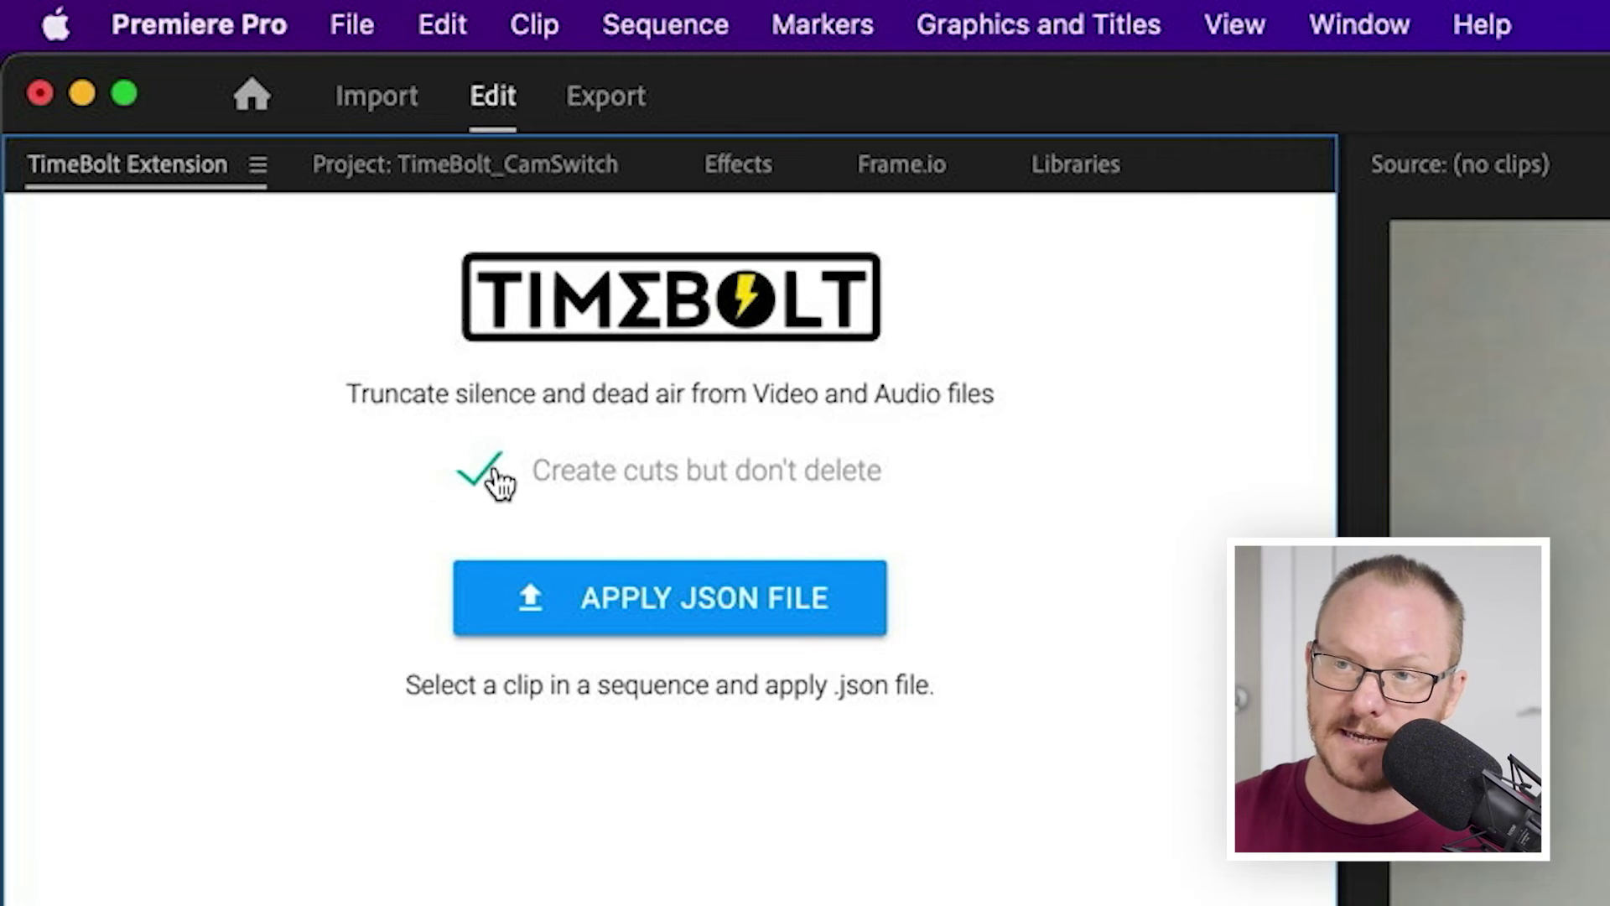
pyautogui.click(741, 591)
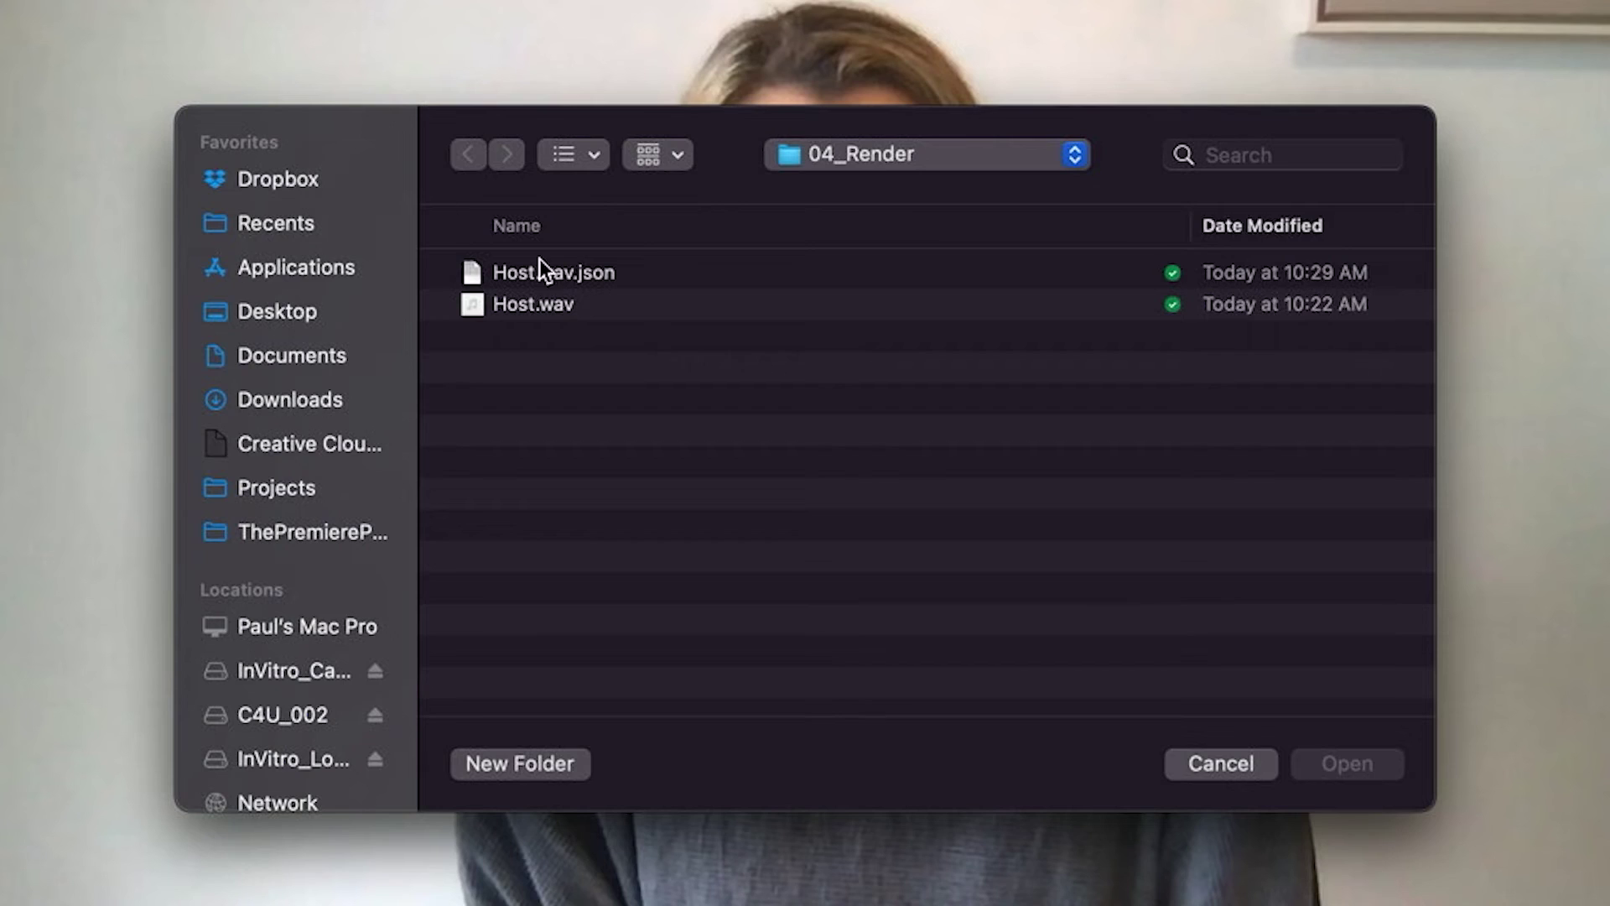
pyautogui.click(568, 277)
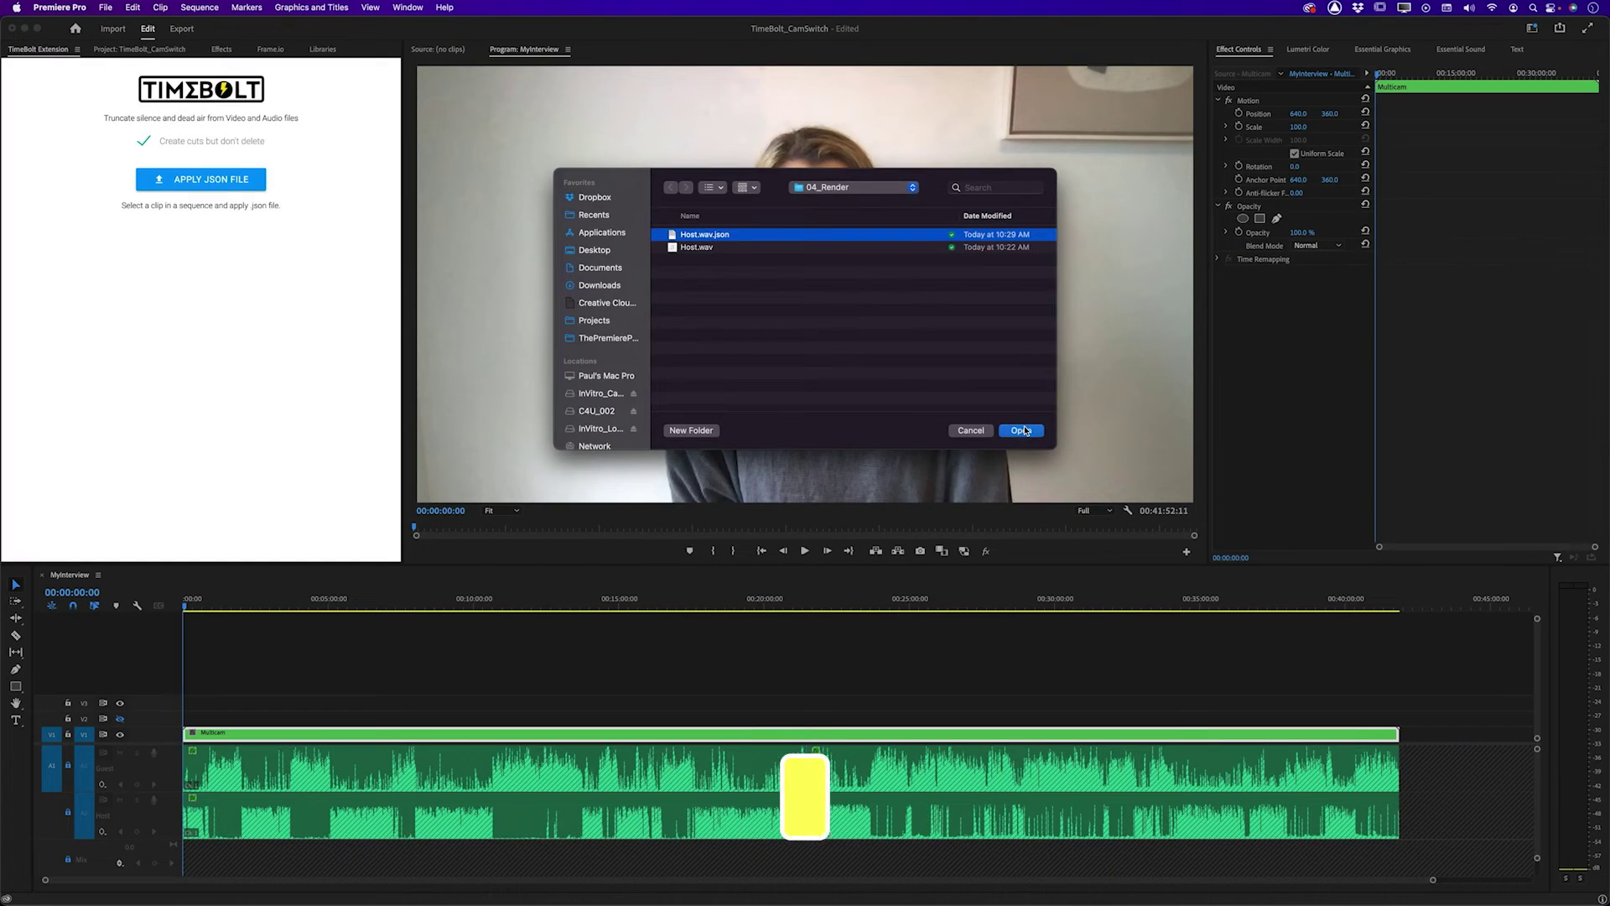
pyautogui.click(1358, 763)
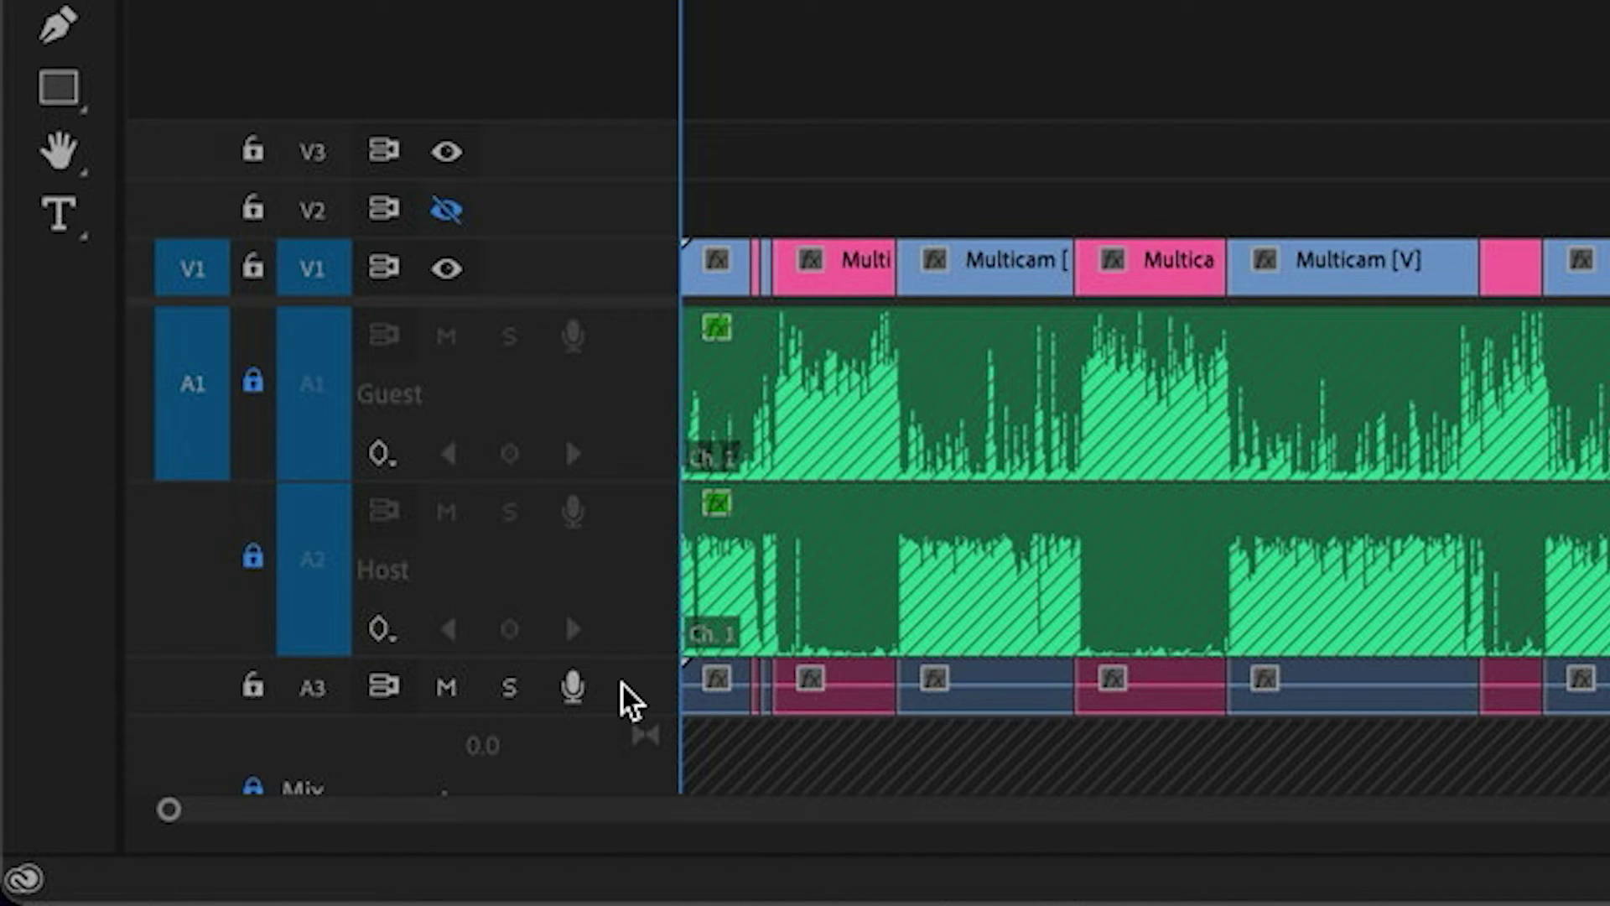
# Step: Delete the extra A3 audio track below the Host track
pyautogui.rightClick(639, 700)
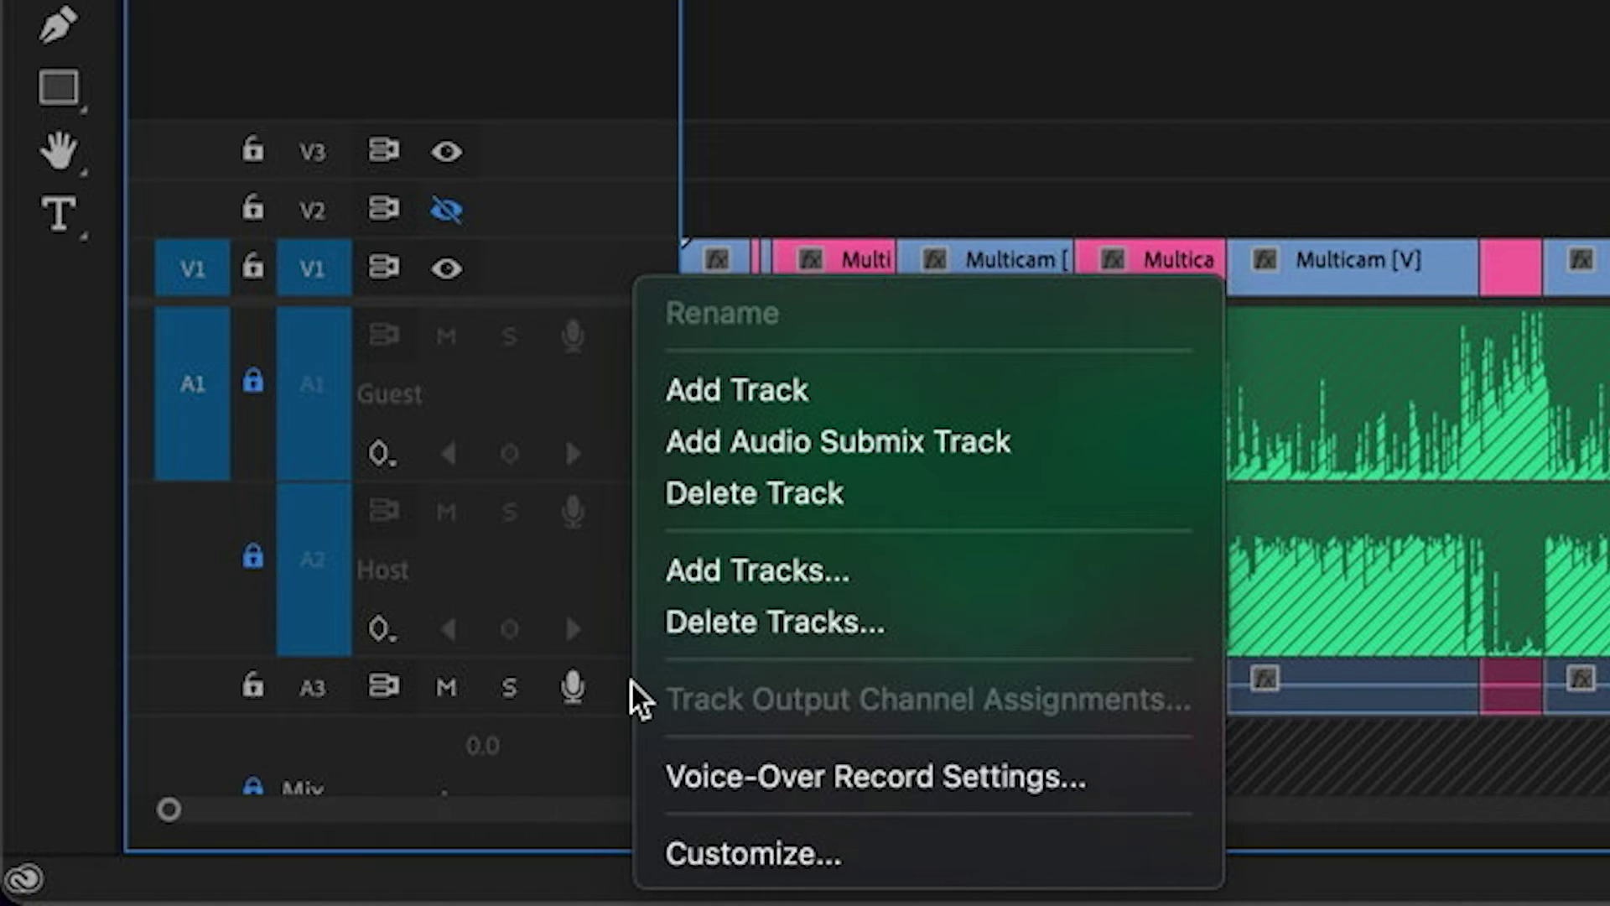
pyautogui.click(789, 495)
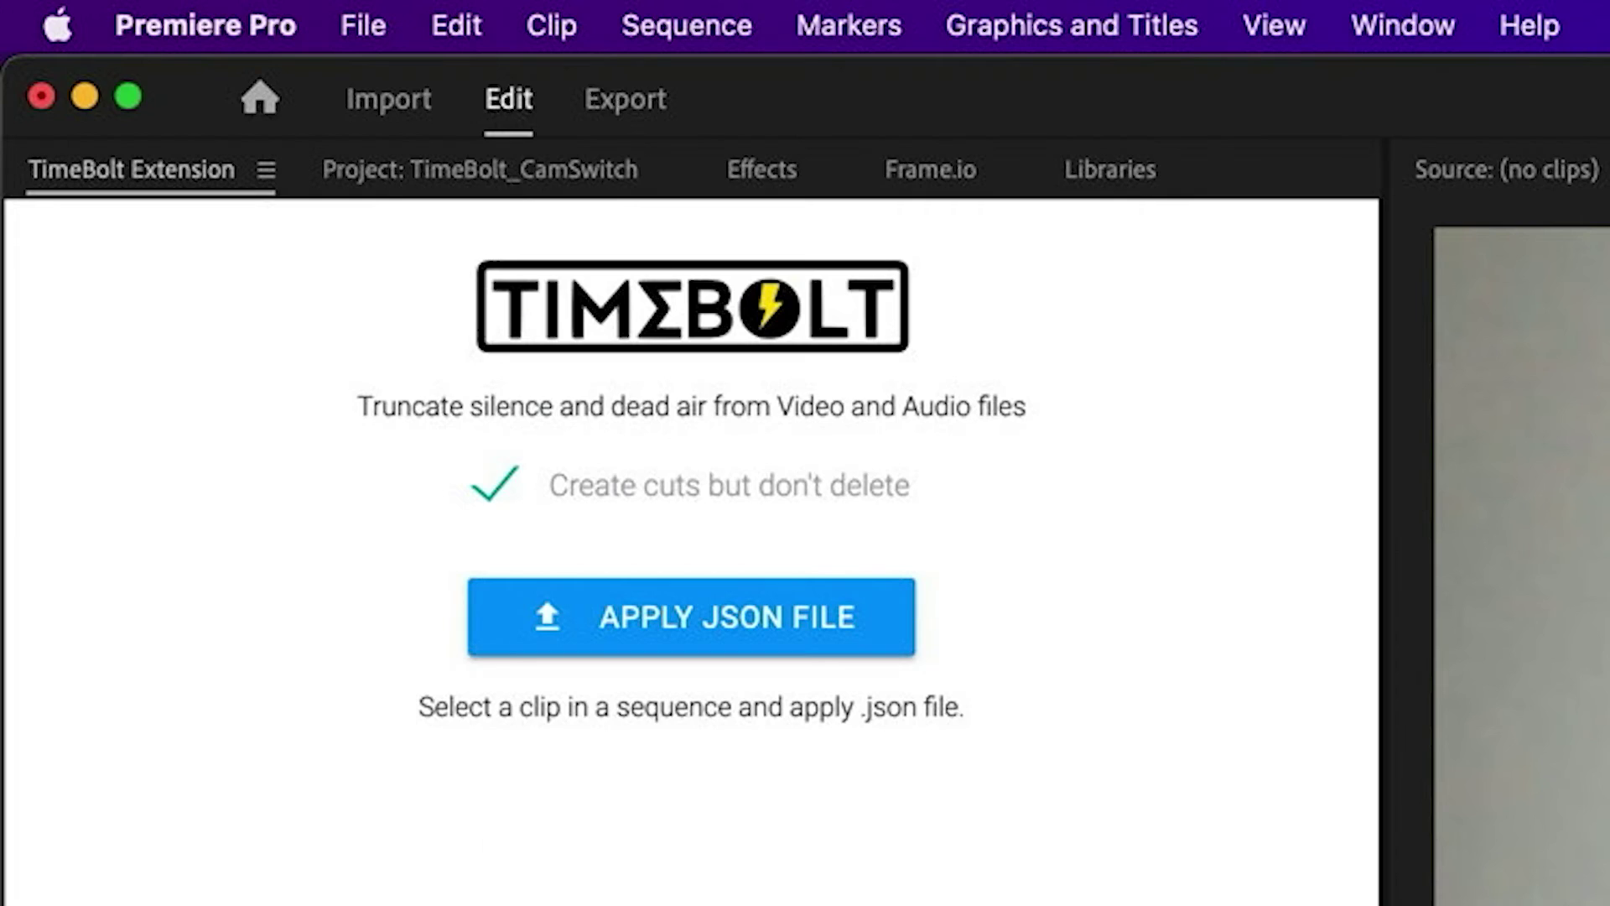
# Step: Select all clips and enable Multi-Camera so they read [MC1] Split Screen
pyautogui.click(465, 18)
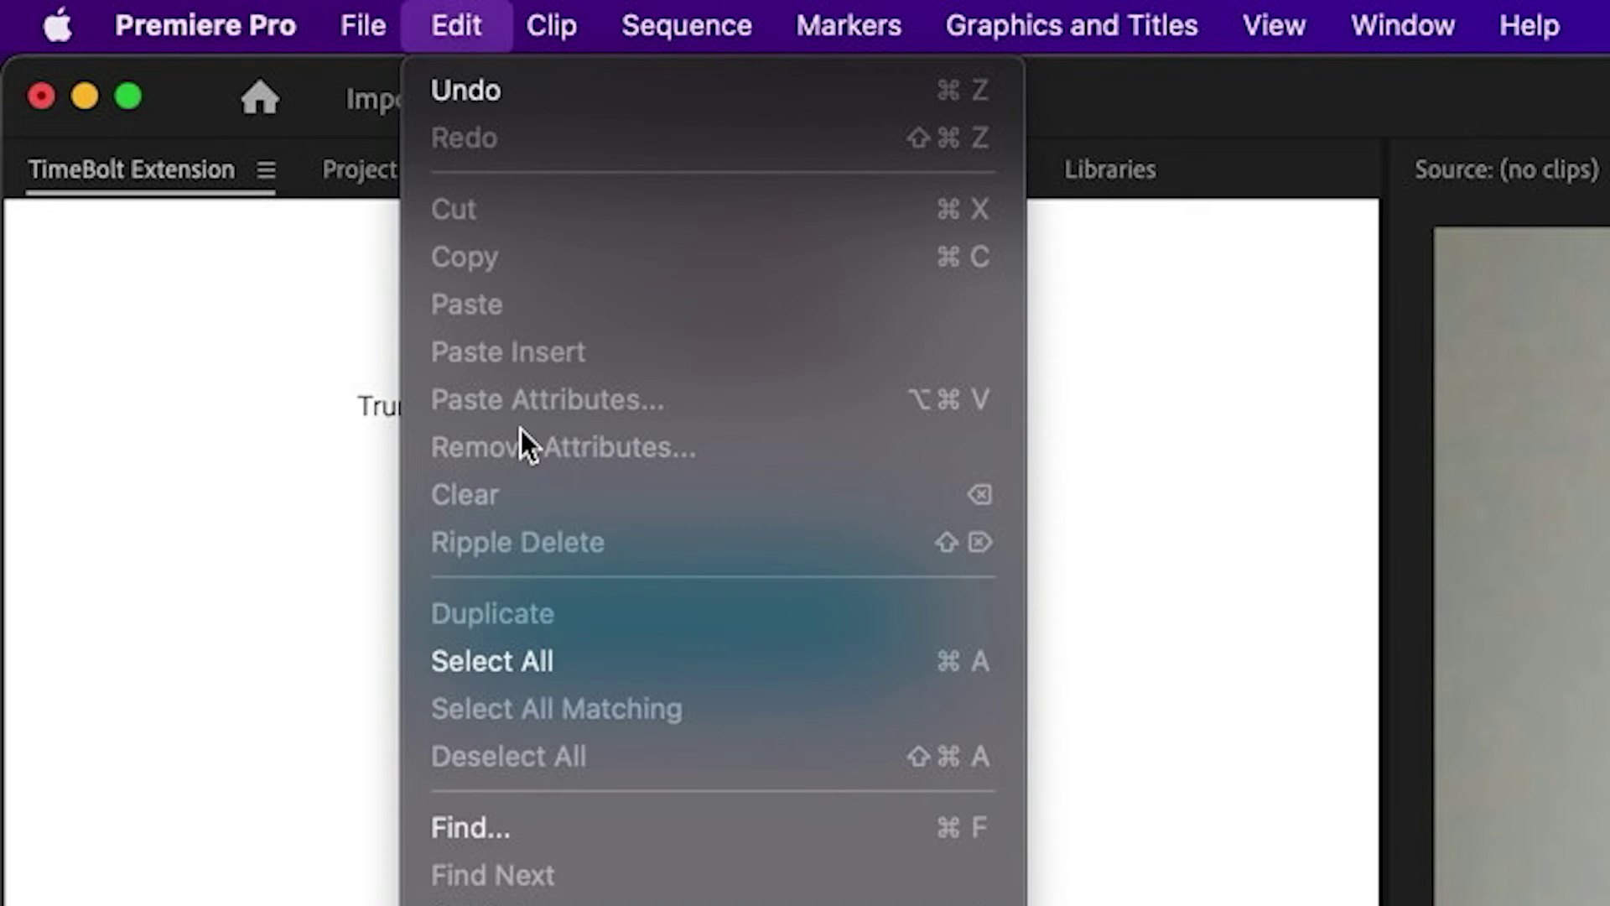
pyautogui.click(550, 644)
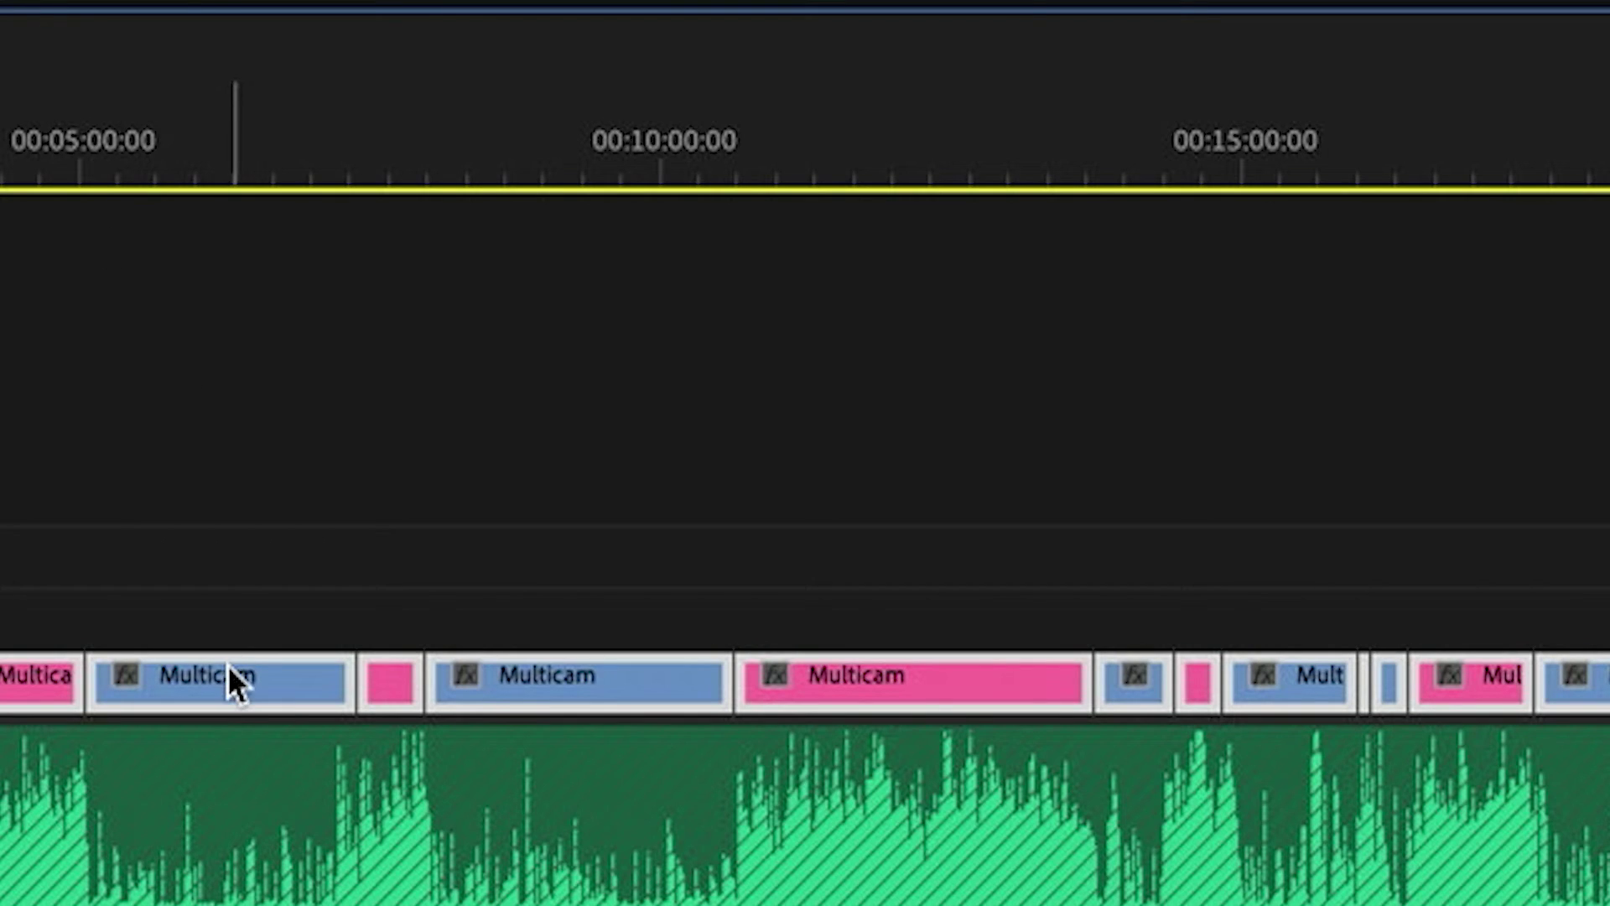
pyautogui.rightClick(234, 676)
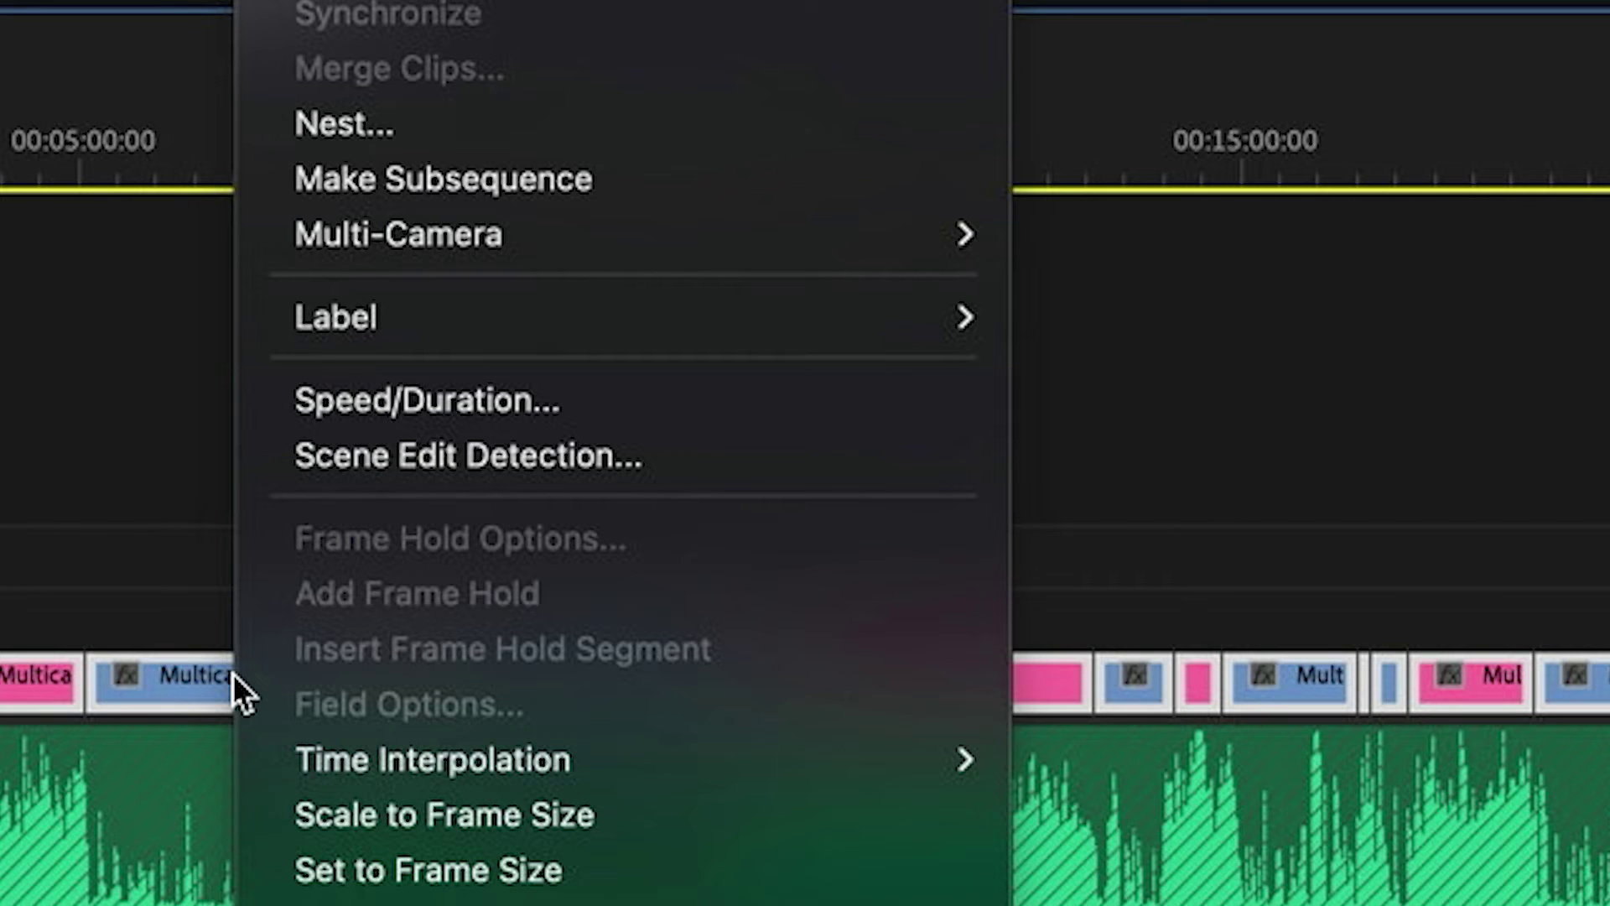
pyautogui.moveTo(390, 234)
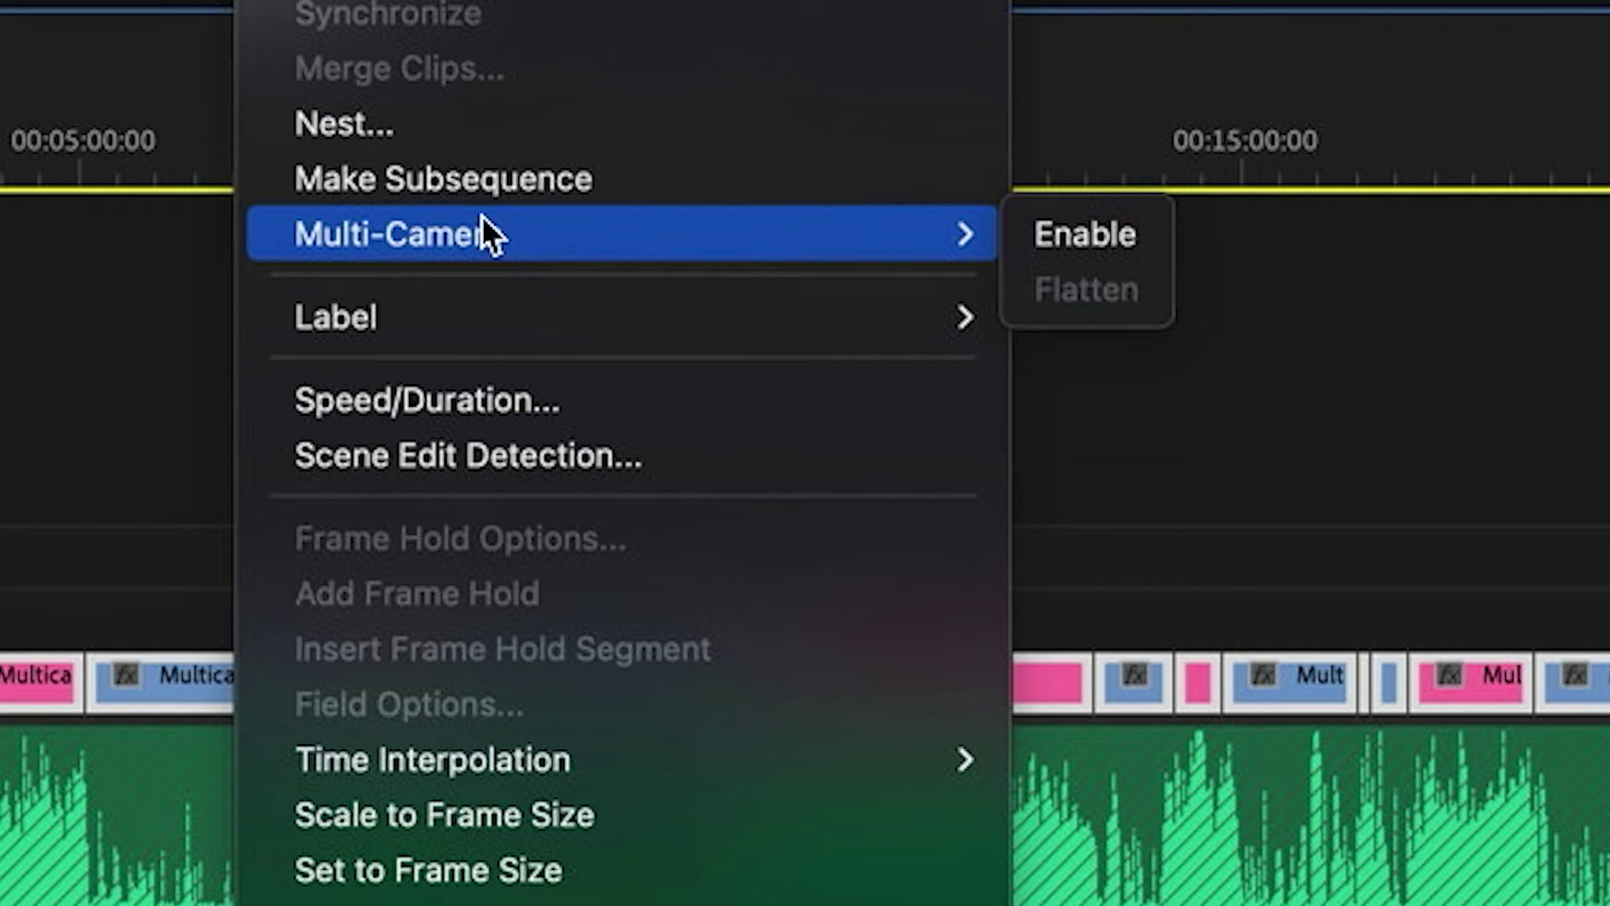
pyautogui.click(1048, 231)
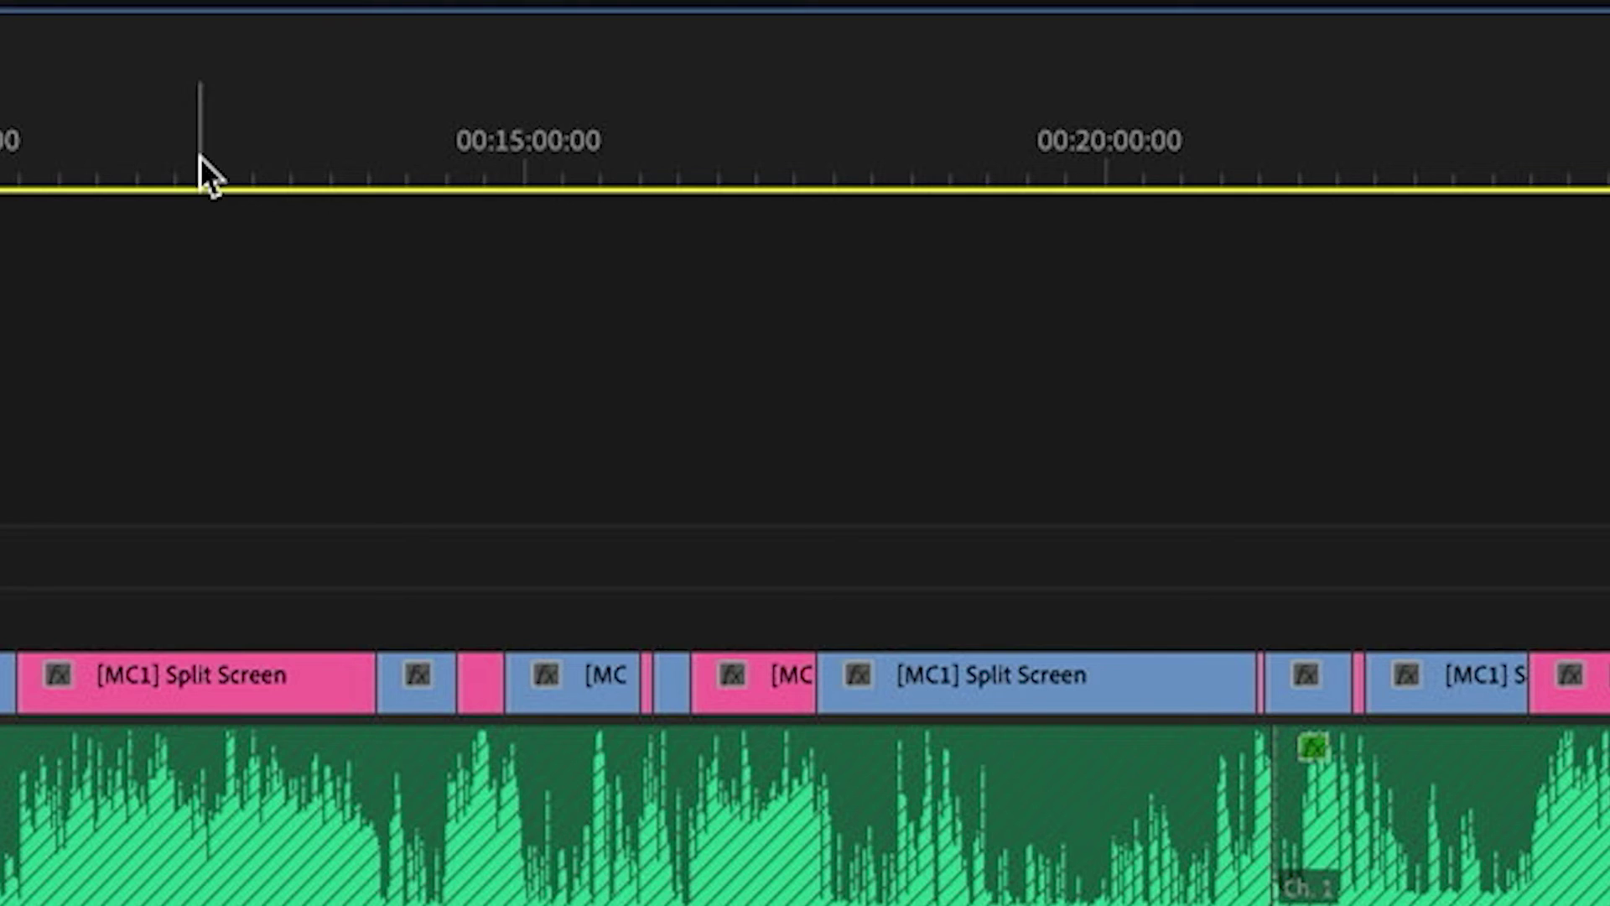
# Step: Select the pink label group and switch those clips to Multi-Camera Camera 2
pyautogui.click(200, 159)
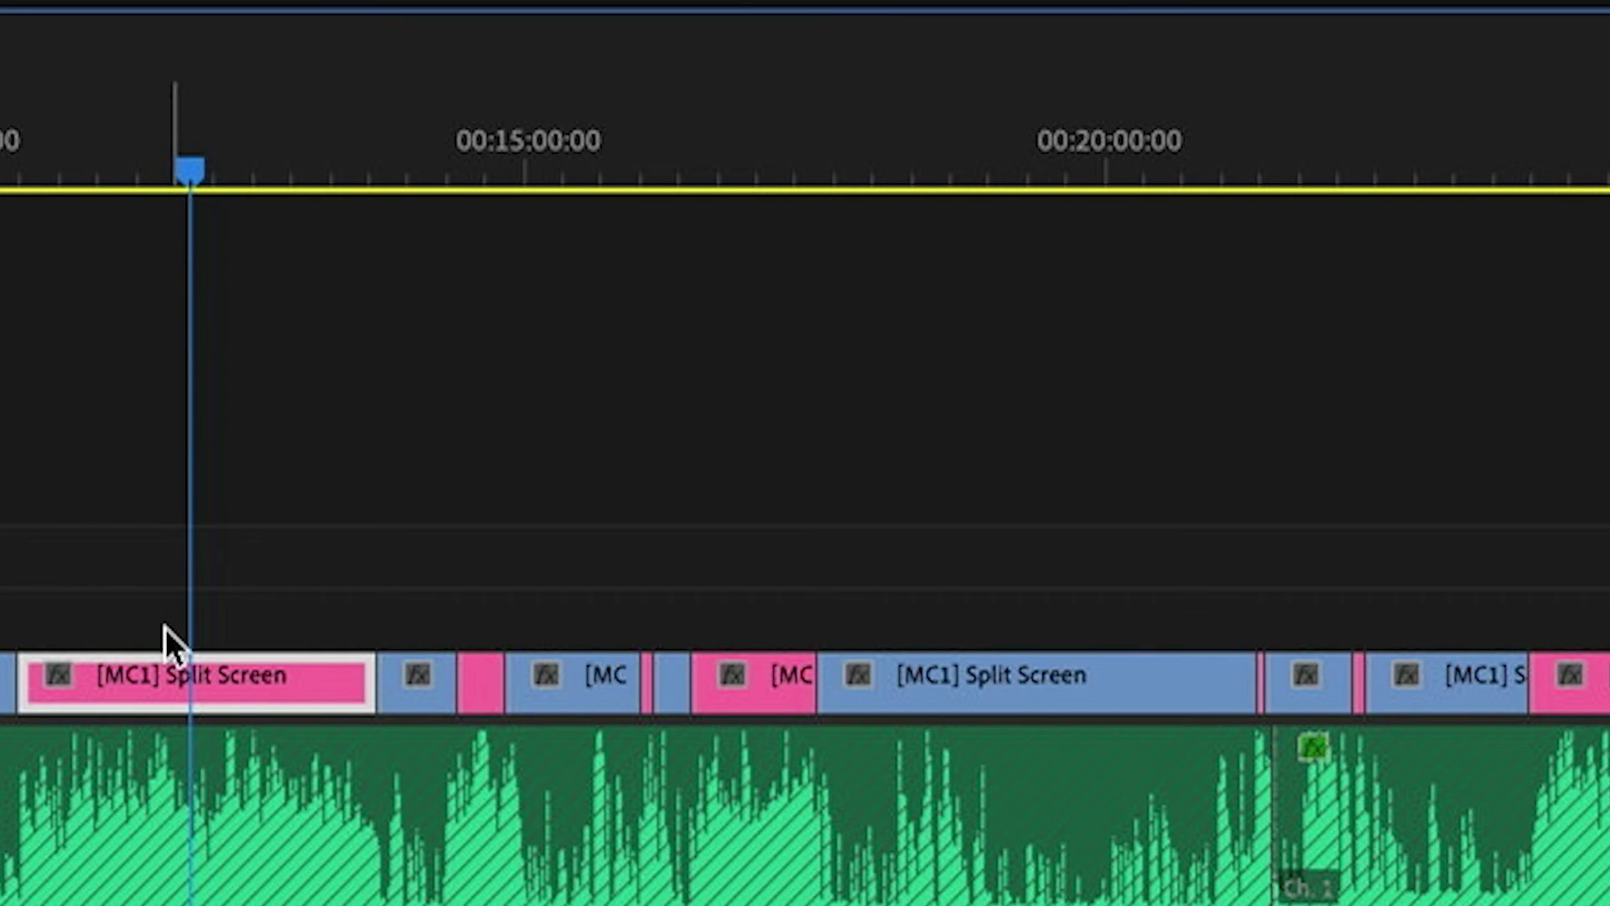
pyautogui.rightClick(216, 669)
pyautogui.moveTo(320, 234)
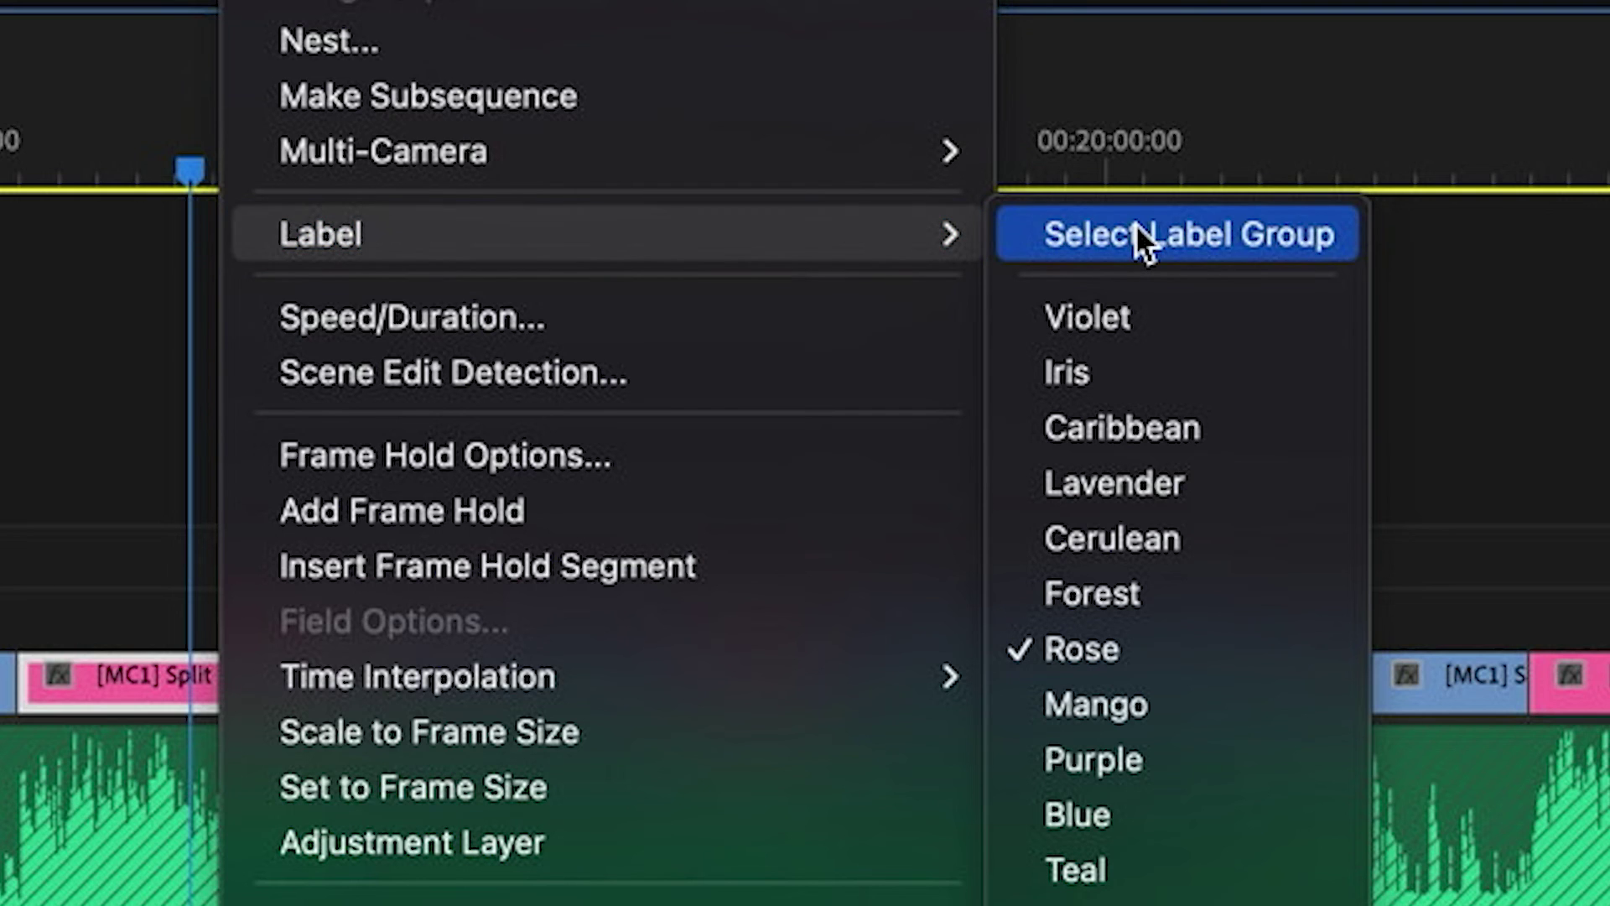
pyautogui.click(1136, 223)
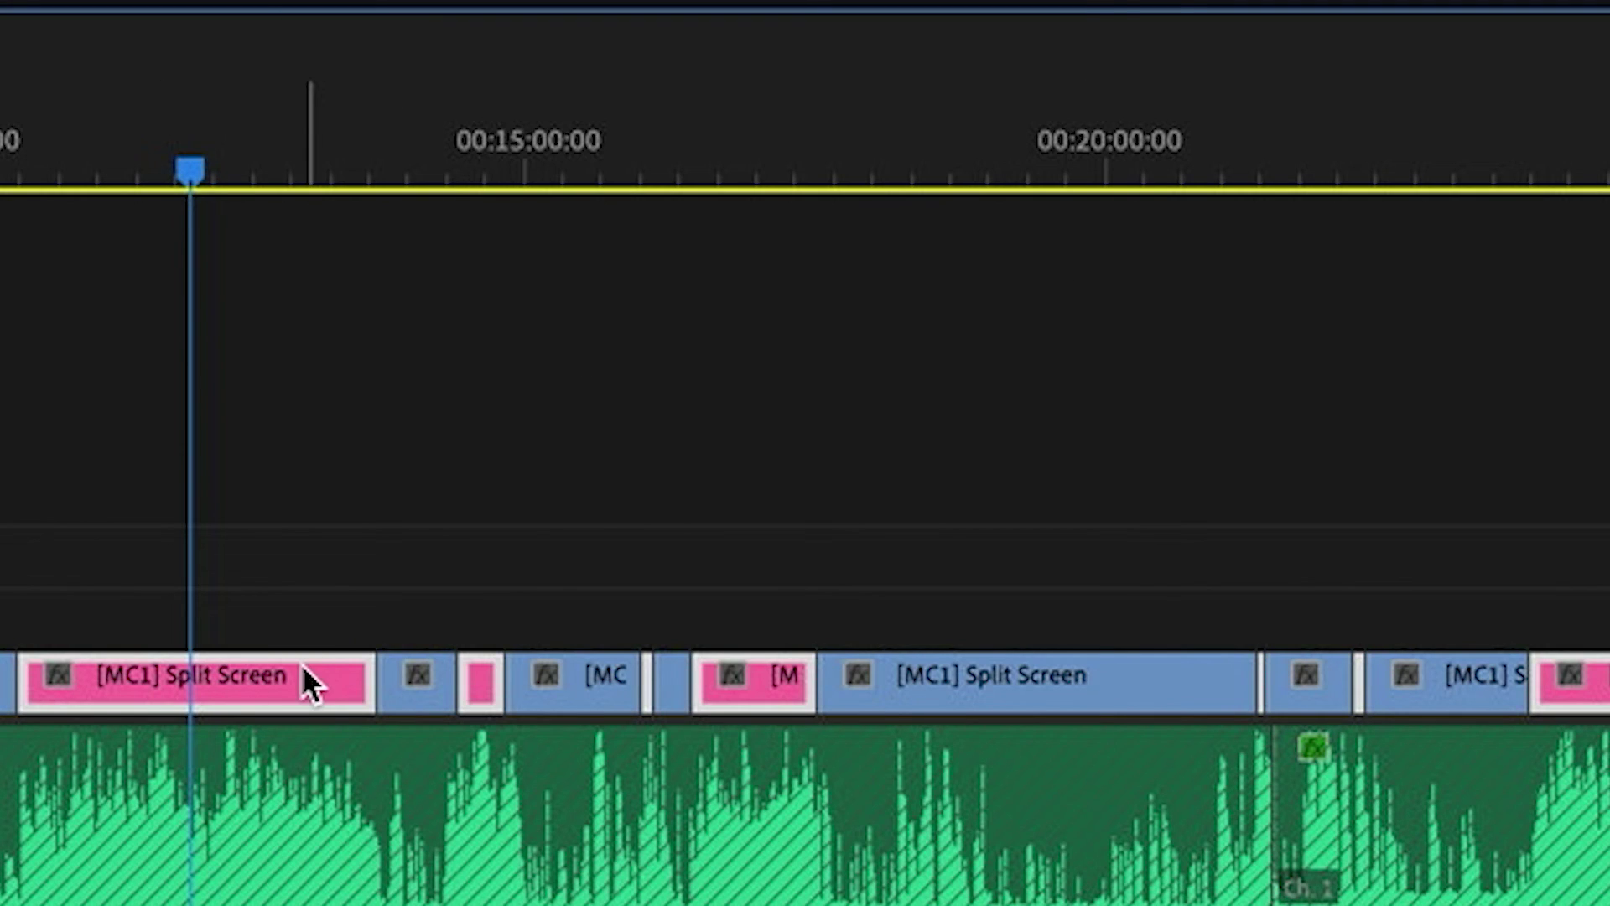
pyautogui.rightClick(300, 663)
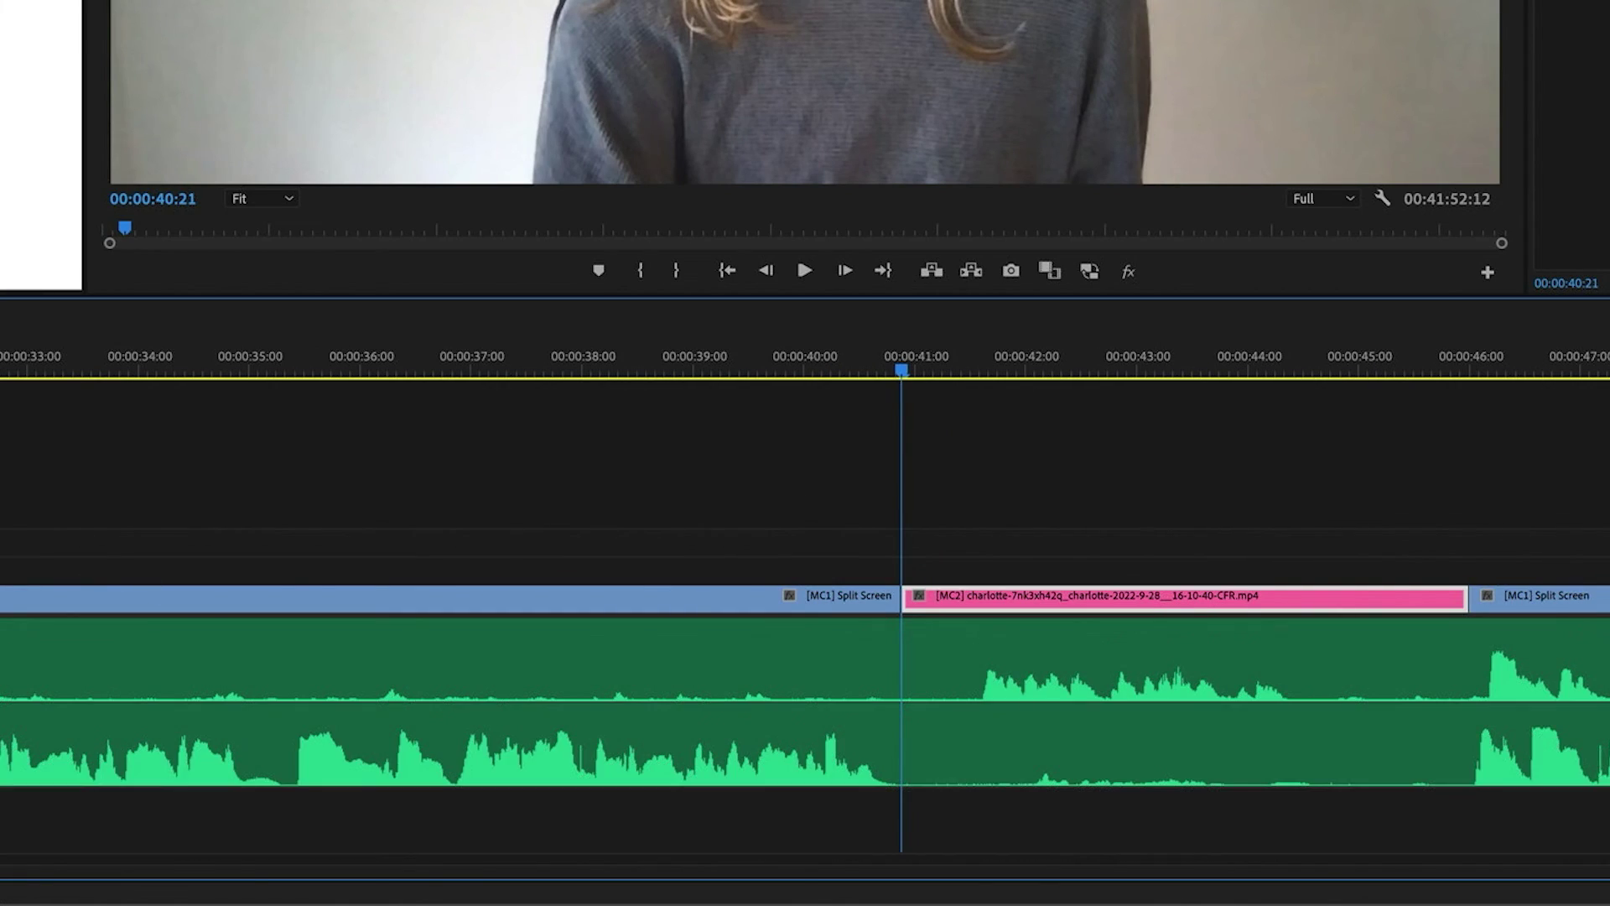
# Step: Ripple-trim the pink guest clip's head to 41:13 and play back the cut
pyautogui.moveTo(1006, 367)
pyautogui.mouseDown()
pyautogui.moveTo(909, 378)
pyautogui.moveTo(973, 384)
pyautogui.mouseUp()
pyautogui.press('q')
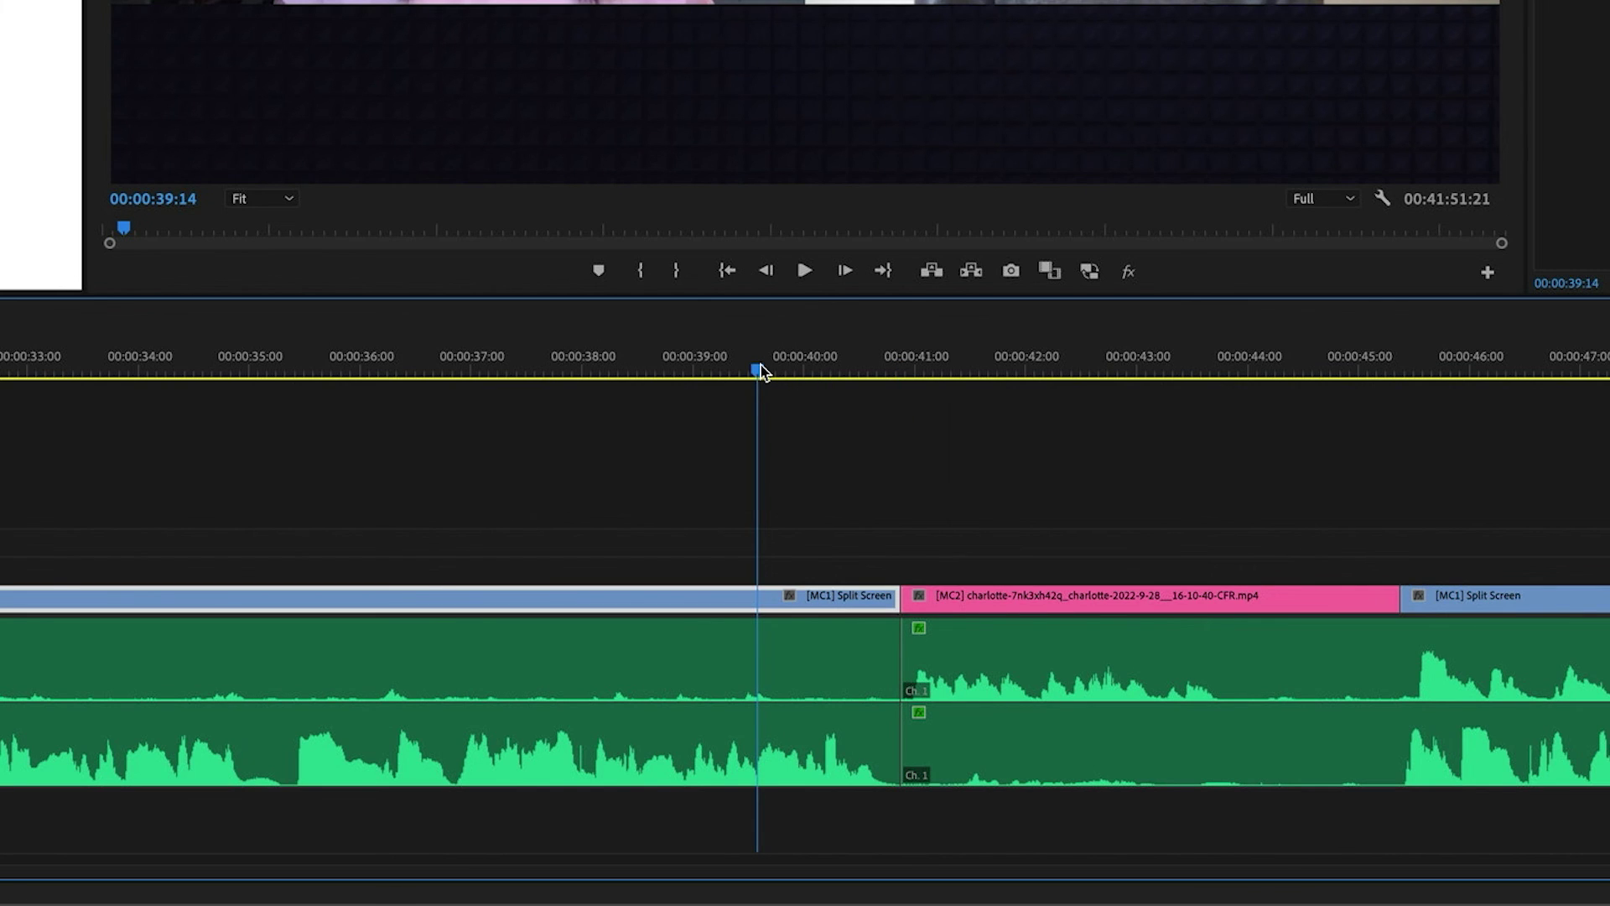
pyautogui.press('space')
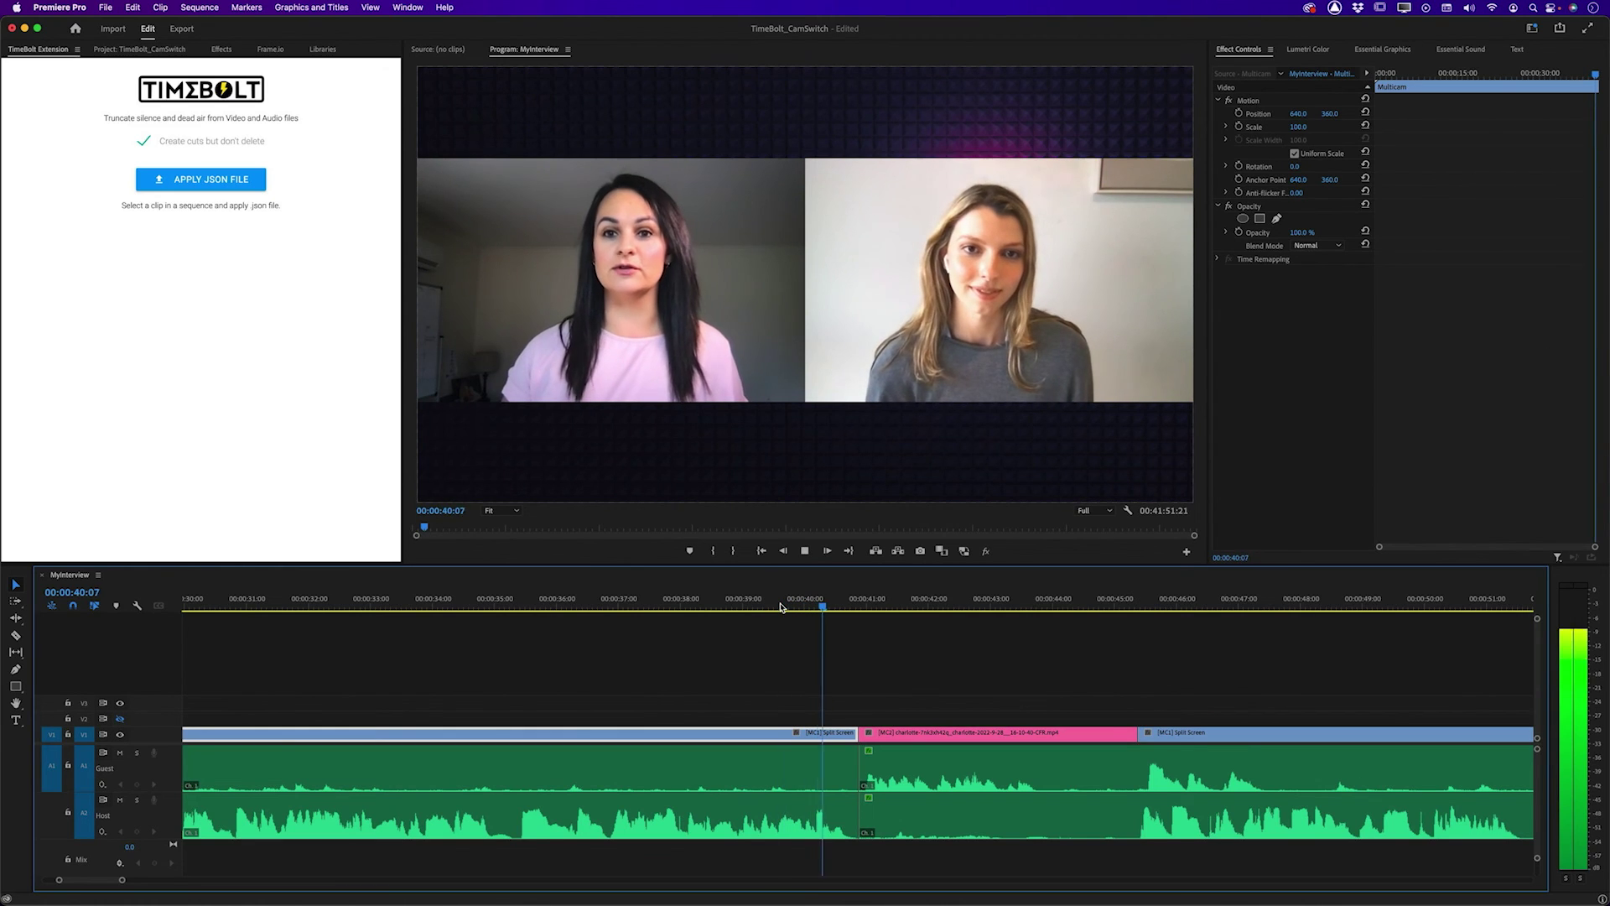